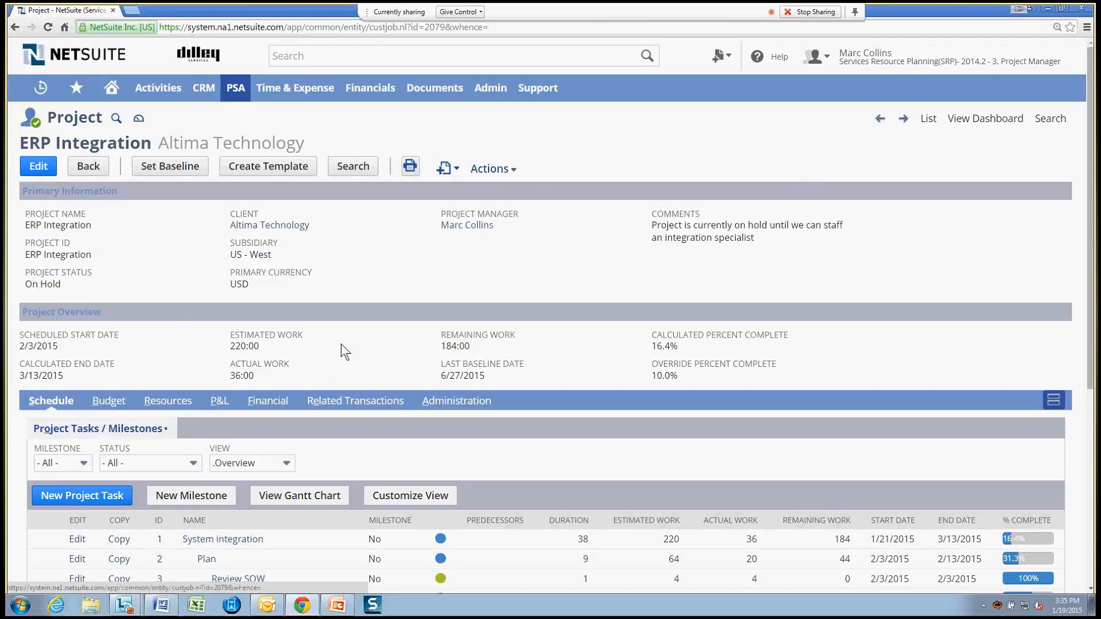
# - Review the ERP Integration project's overview and task schedule, followed by its billing setup and charges
pyautogui.scroll(-1, 340, 344)
pyautogui.scroll(-1, 339, 344)
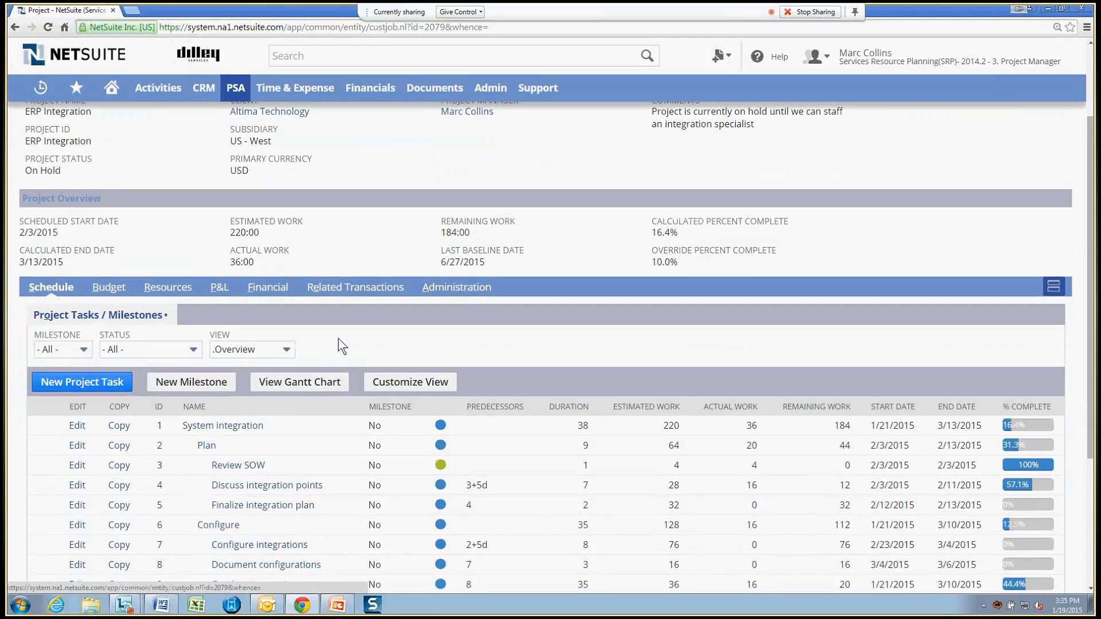
pyautogui.scroll(-1, 306, 385)
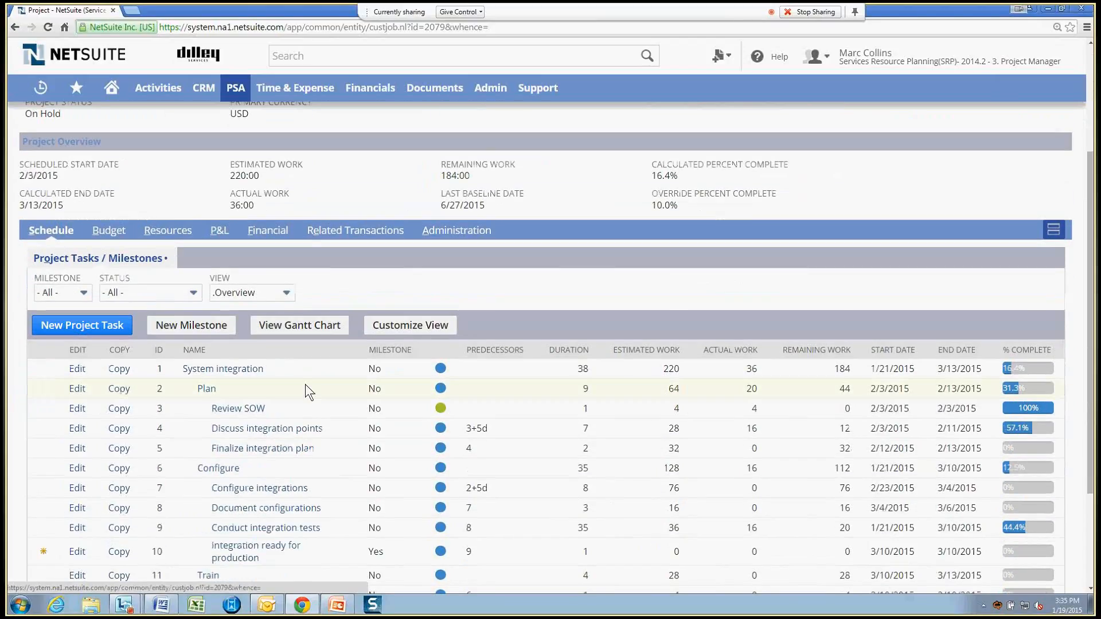
pyautogui.scroll(-1, 314, 379)
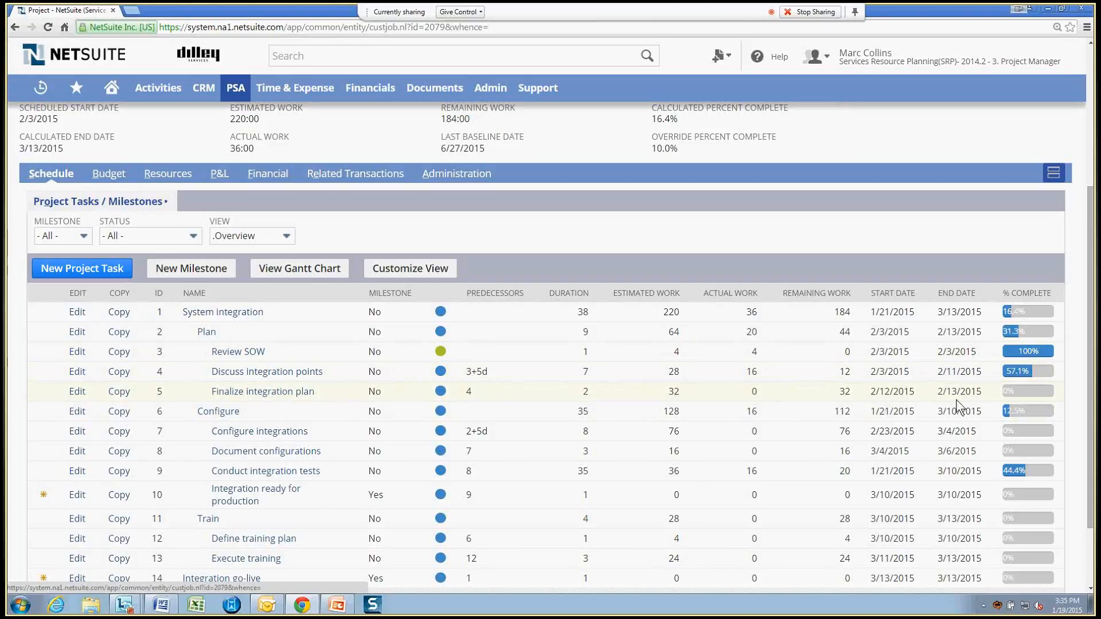
pyautogui.click(264, 174)
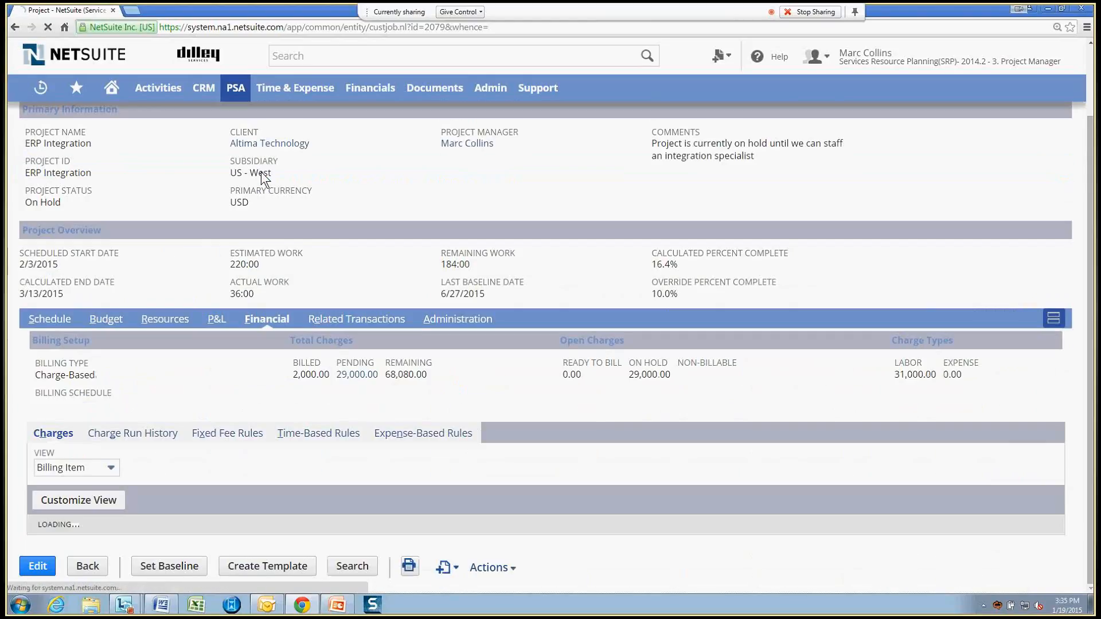
pyautogui.scroll(-1, 227, 396)
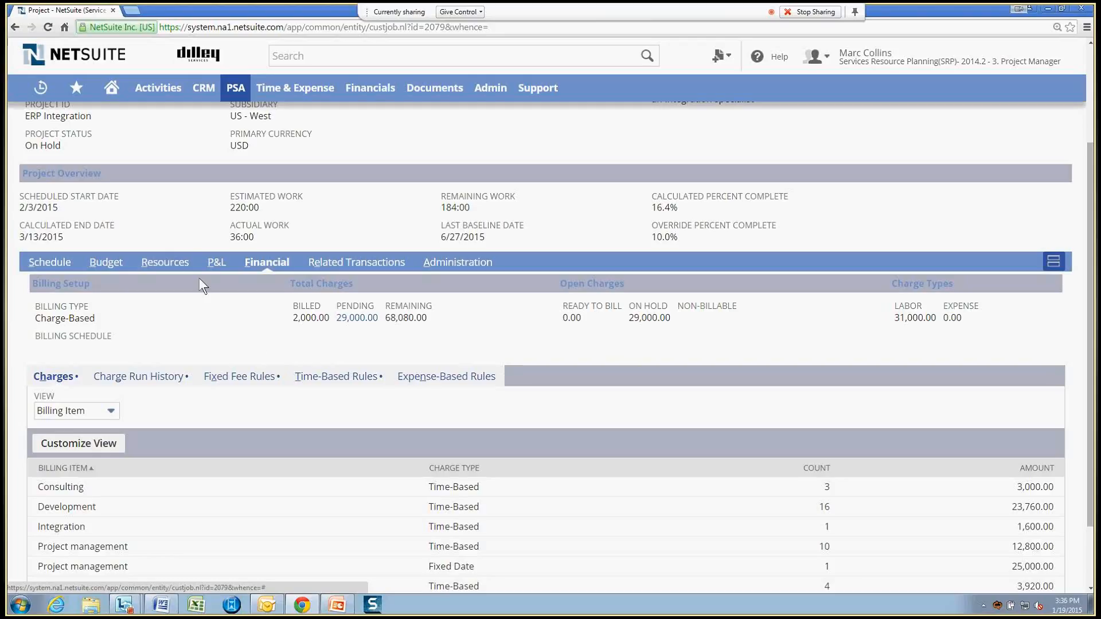
# - Review the resource allocations of the ERP Integration project, including dates, hours and allocation percentages
pyautogui.click(173, 262)
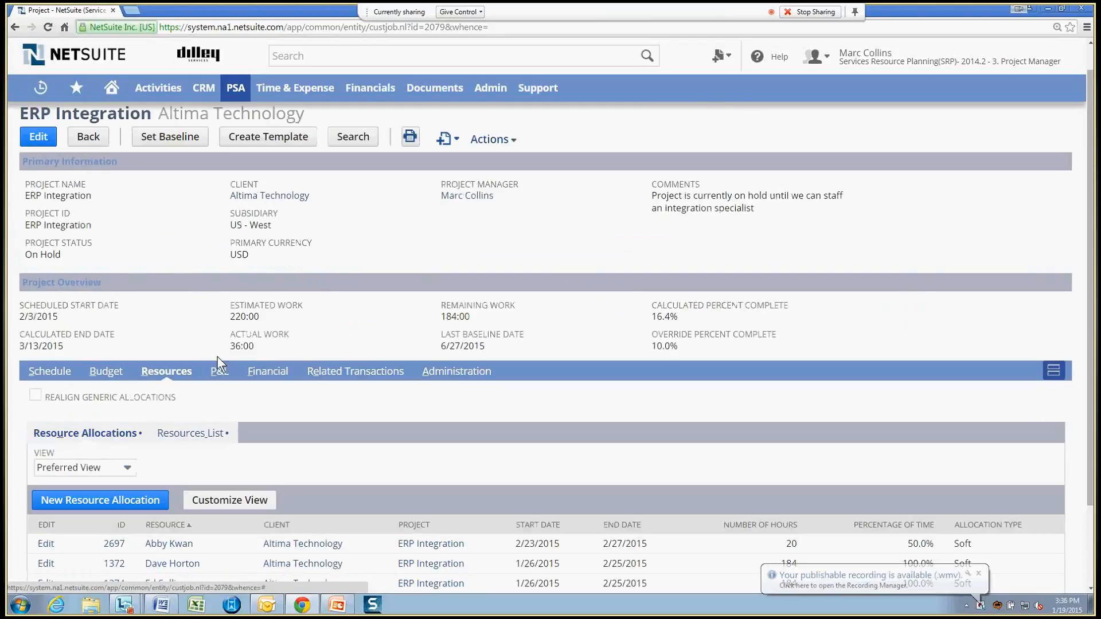
pyautogui.scroll(-1, 217, 367)
pyautogui.scroll(-1, 216, 377)
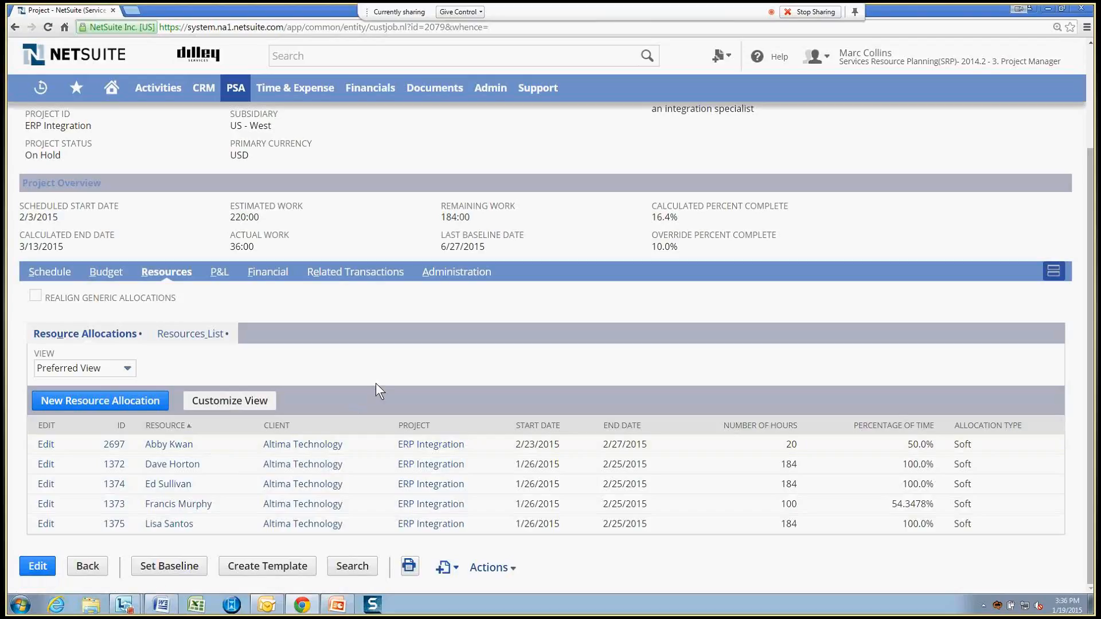
pyautogui.scroll(1, 484, 371)
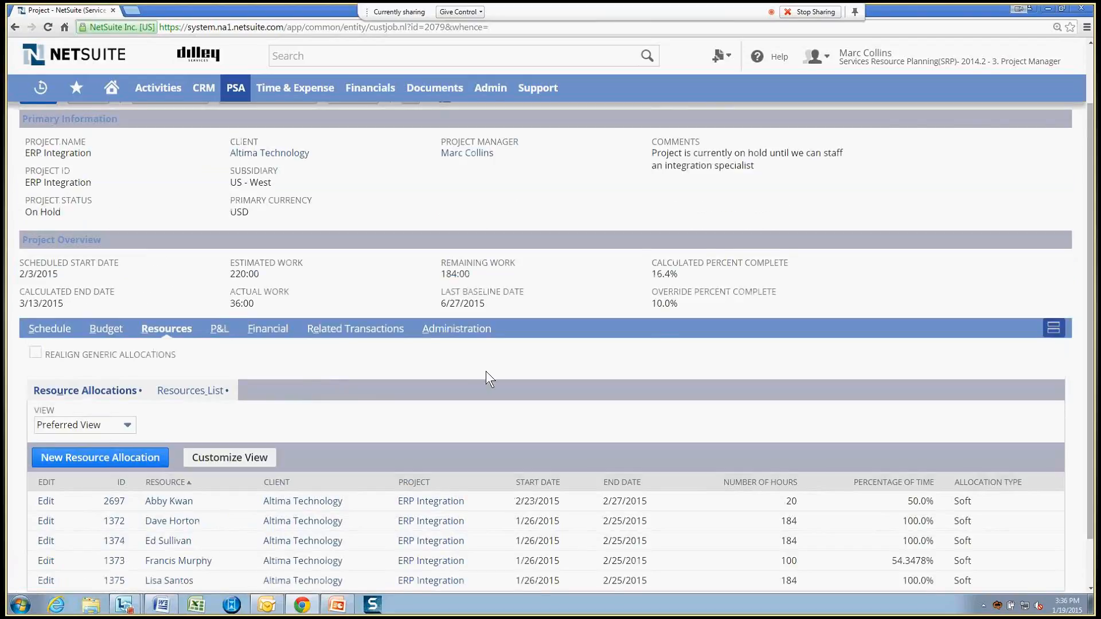
pyautogui.scroll(2, 486, 371)
# - Switch to the Services Resource Planning(SRP)- 2014.2 - 4. Consultant role and open the weekly timesheet for time entry
pyautogui.moveTo(969, 67)
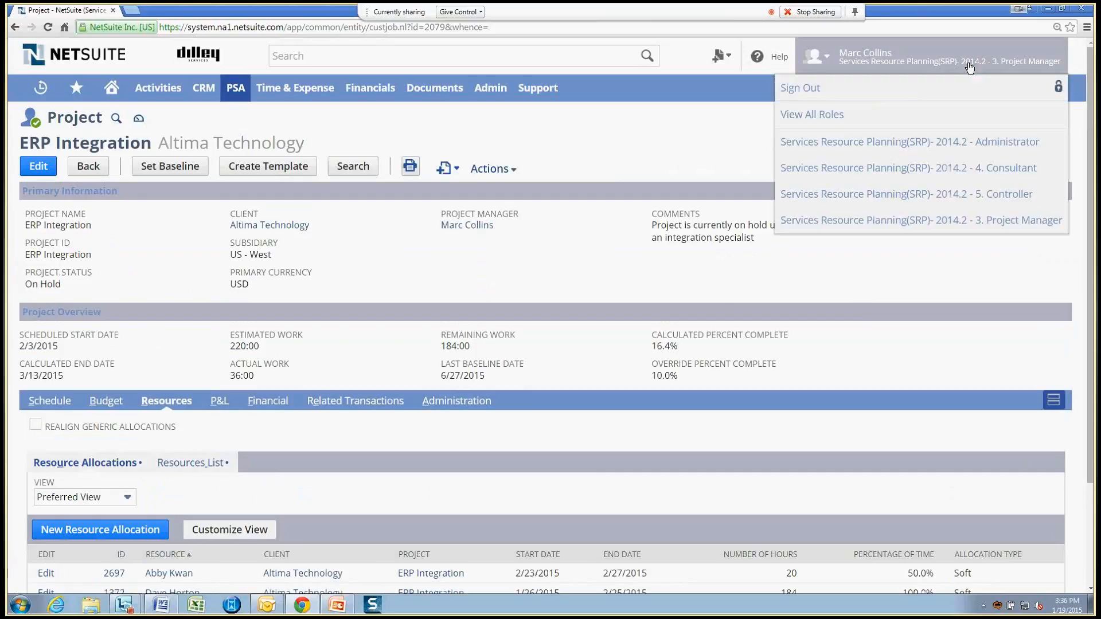
pyautogui.click(969, 127)
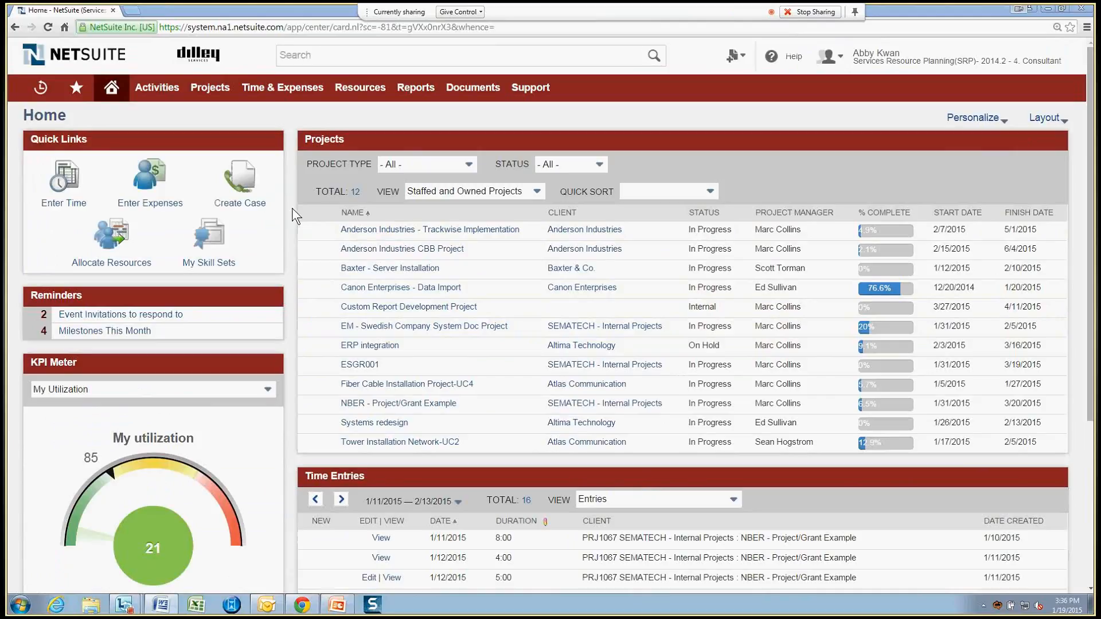
pyautogui.click(77, 216)
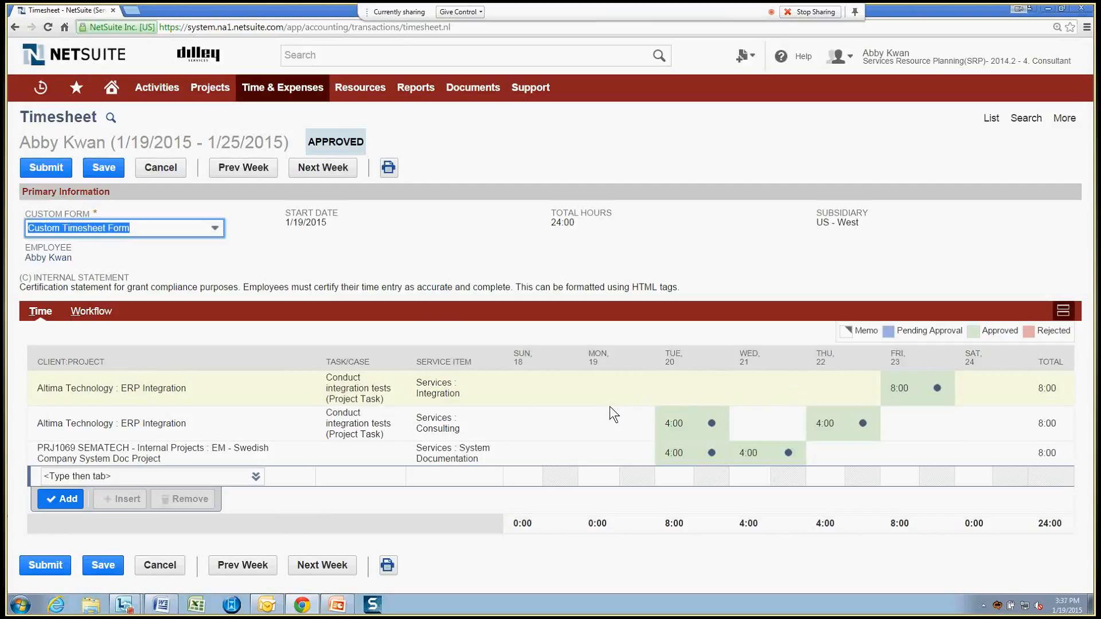
# - Start a new timesheet line for Altima Technology : ERP Integration with the task Conduct integration tests (Project Task)
pyautogui.click(136, 476)
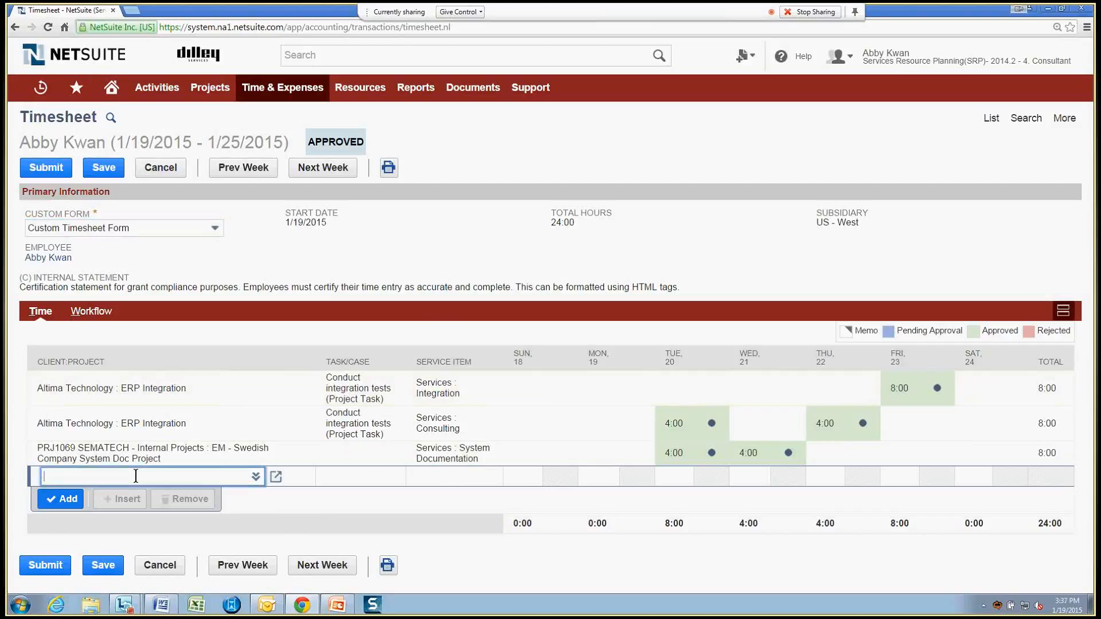
pyautogui.write('erp in')
pyautogui.click(138, 523)
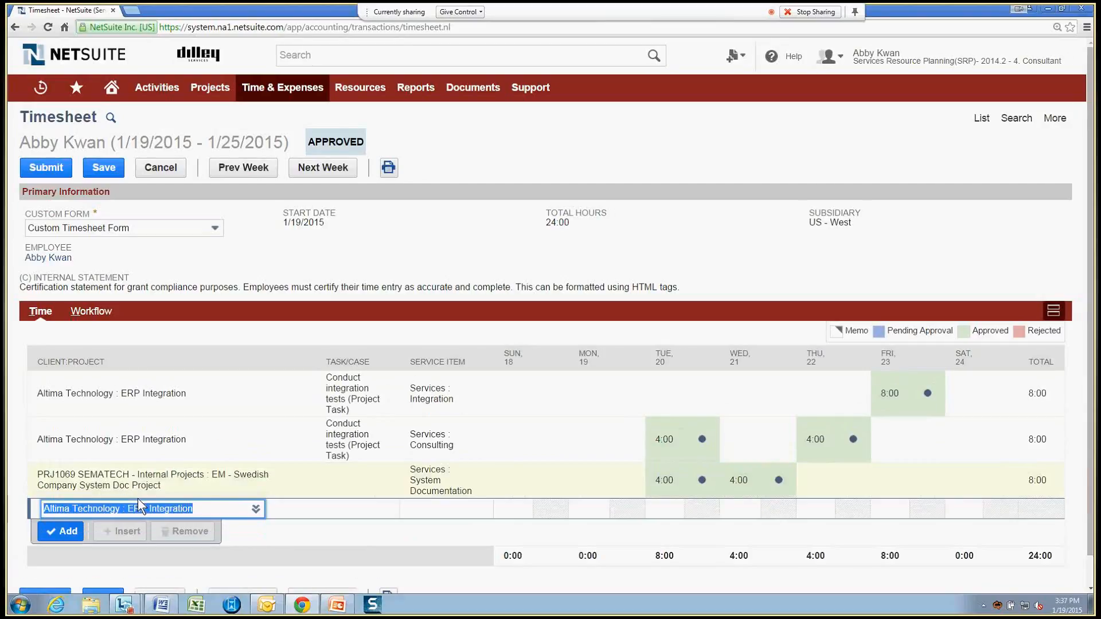
pyautogui.click(335, 453)
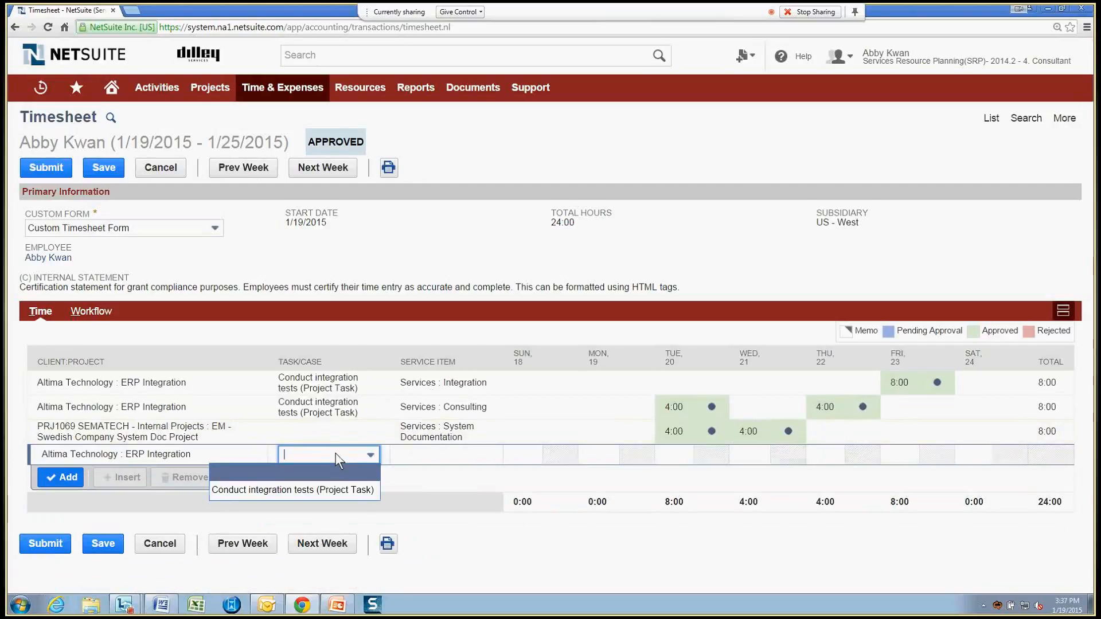
pyautogui.click(328, 491)
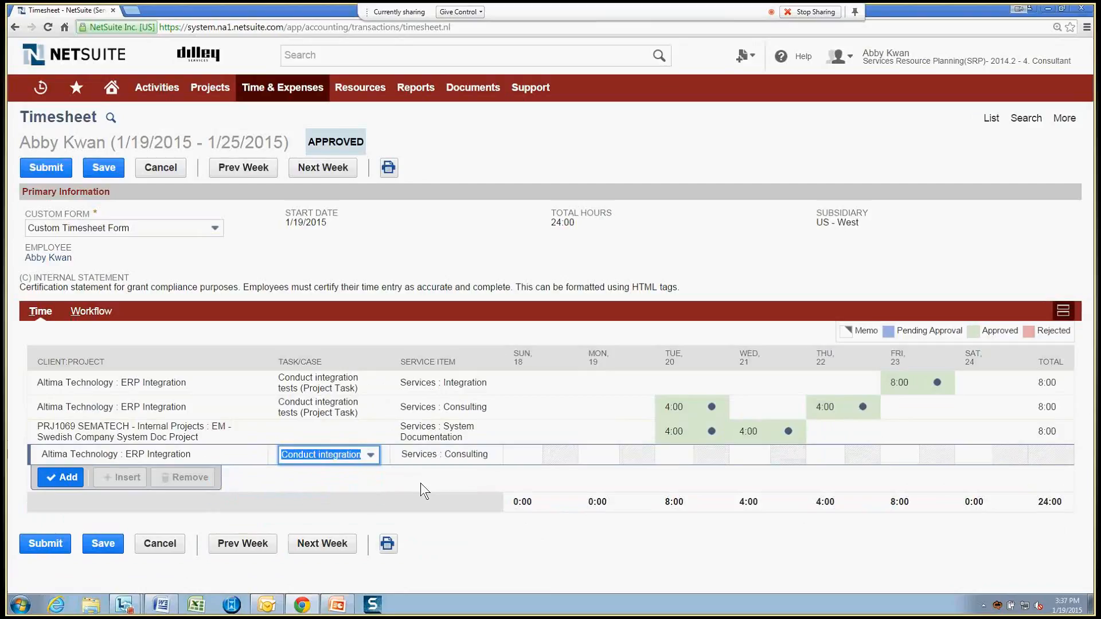
# - Set the new line's service item to Services : Integration and enter 4:00 hours for Wednesday 21
pyautogui.click(475, 455)
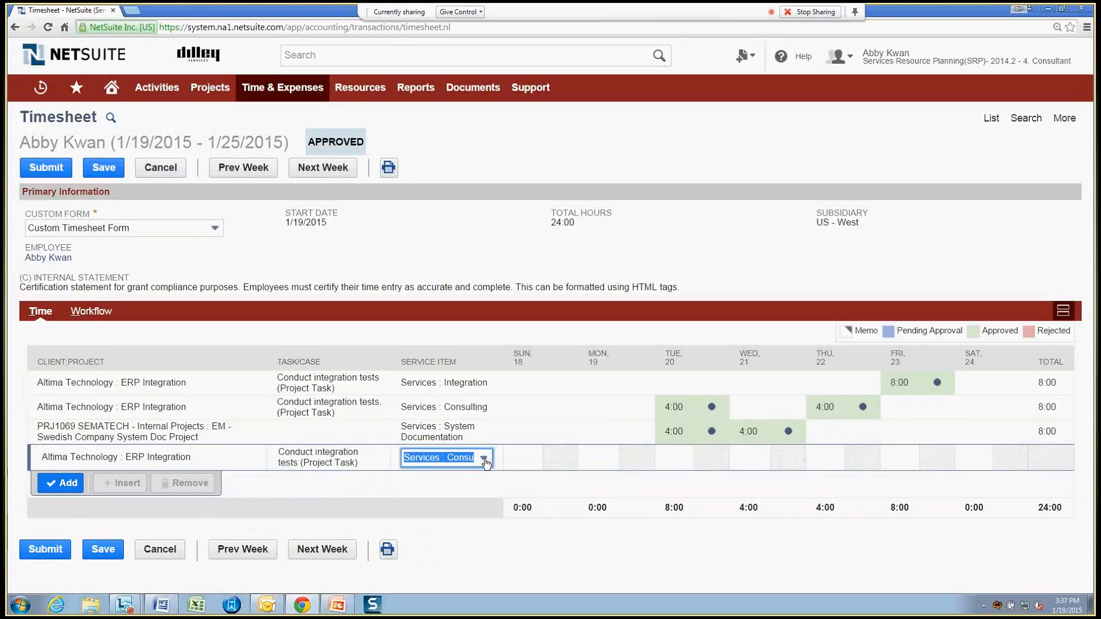
pyautogui.click(484, 459)
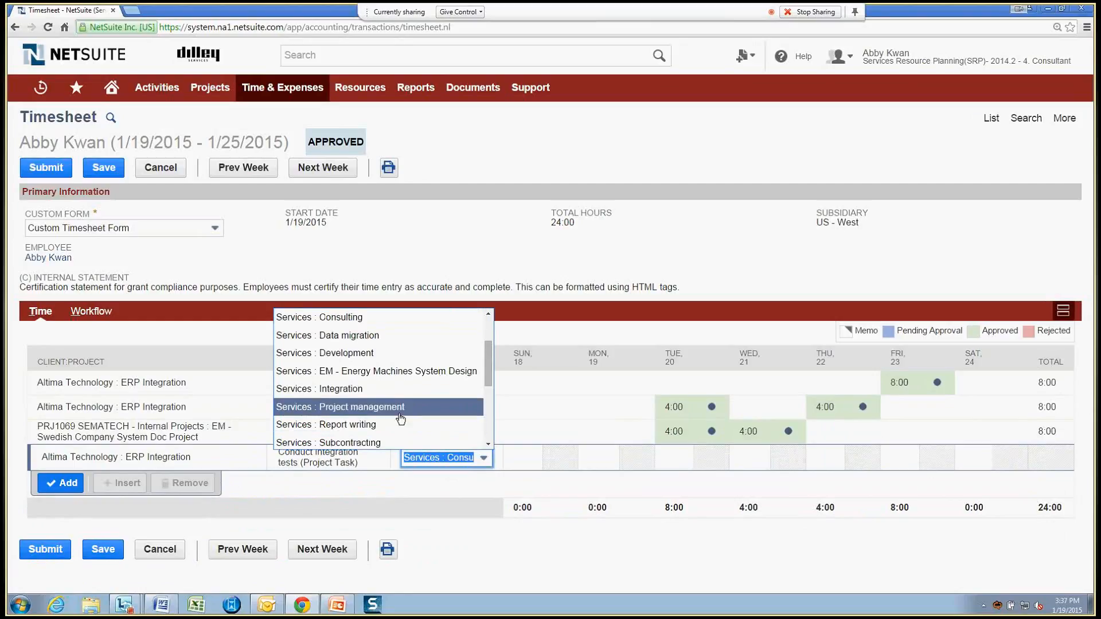
pyautogui.scroll(-1, 378, 378)
pyautogui.click(344, 335)
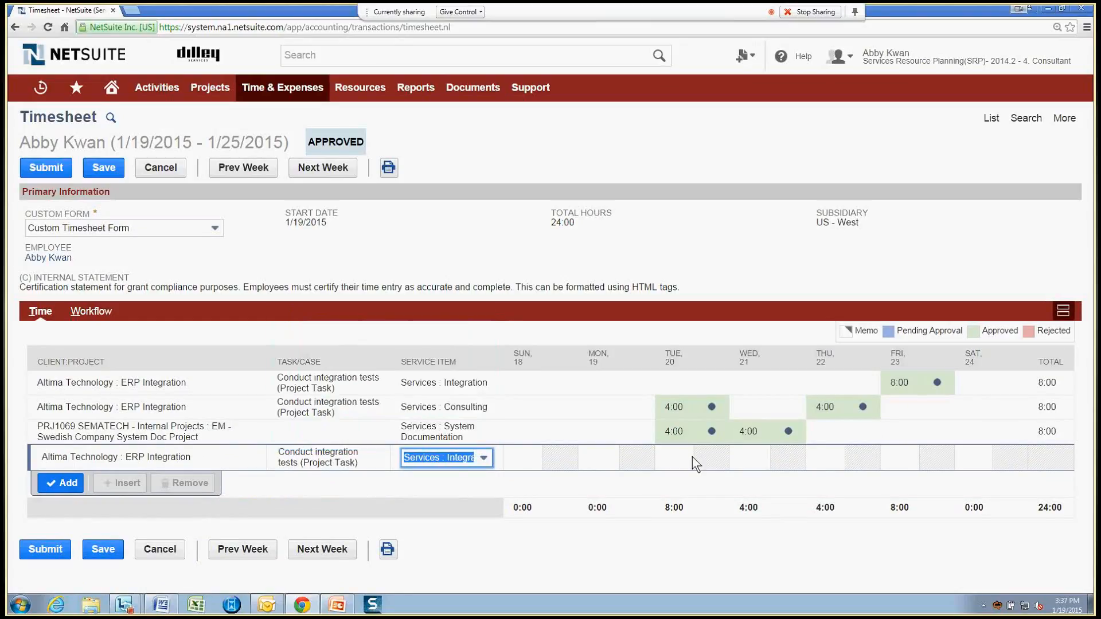
pyautogui.click(749, 458)
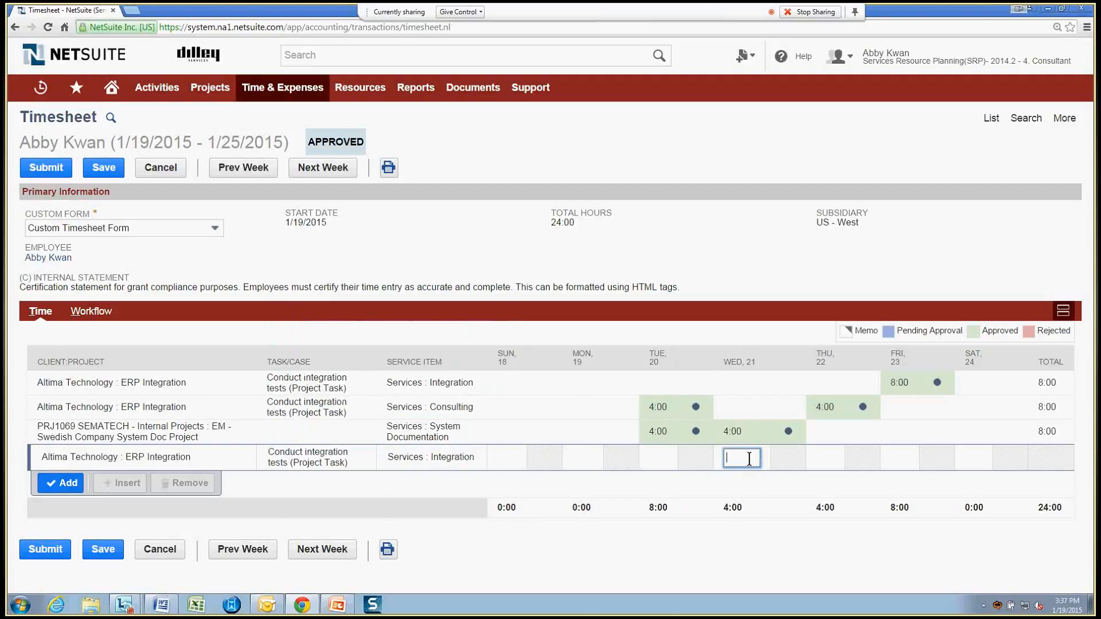
pyautogui.write('4:00')
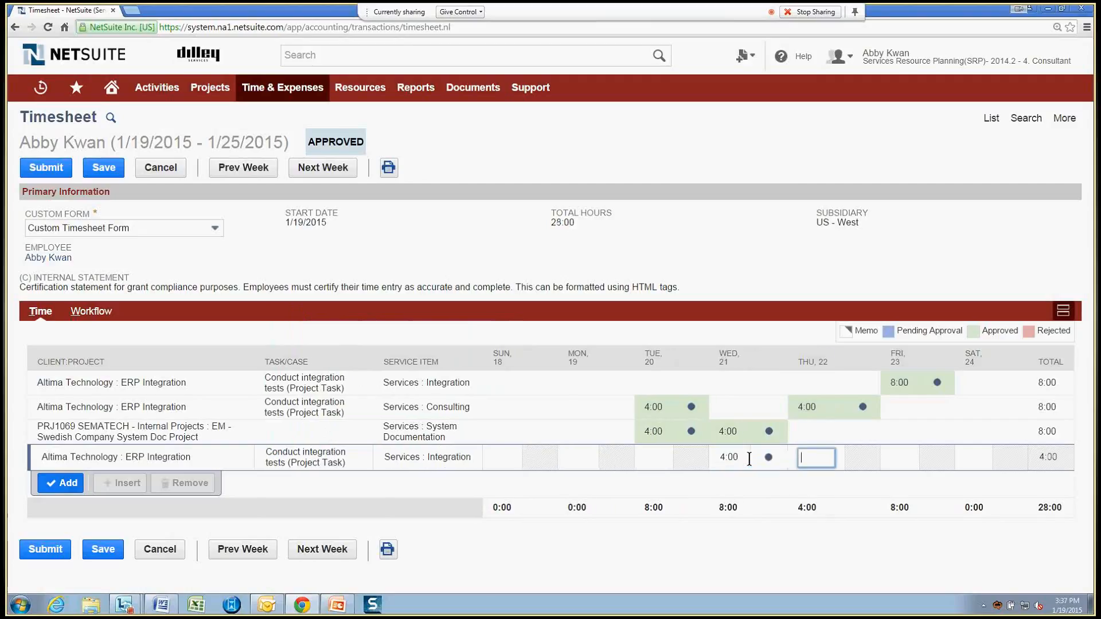
pyautogui.press('Tab')
# - Give the Wednesday entry the memo "System integration work", keep it billable, and add the line and submit the timesheet
pyautogui.click(768, 458)
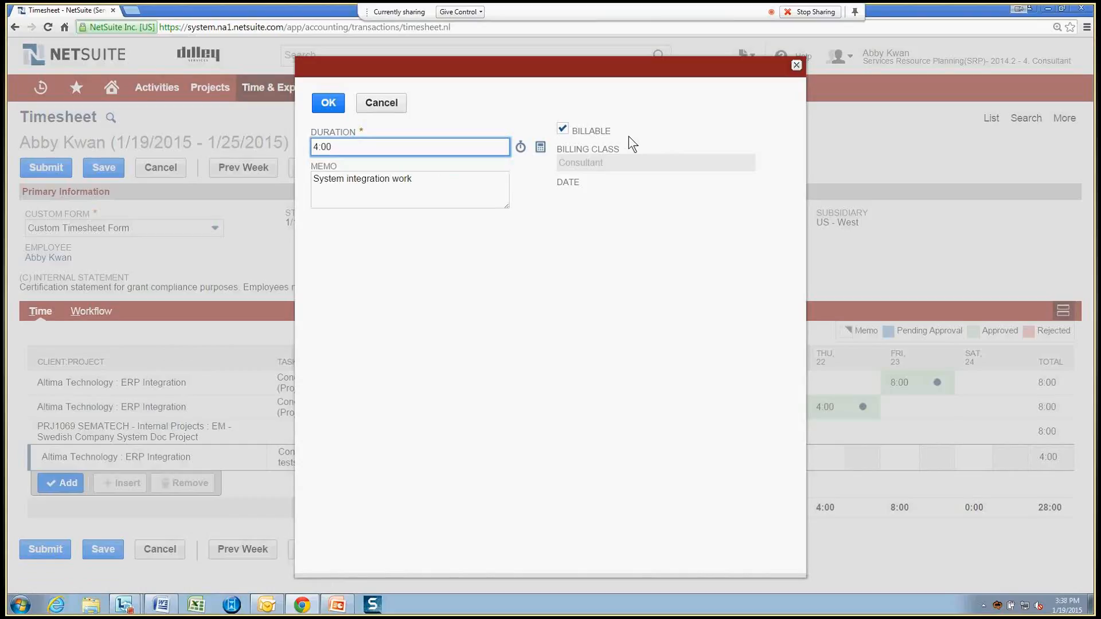
pyautogui.click(329, 104)
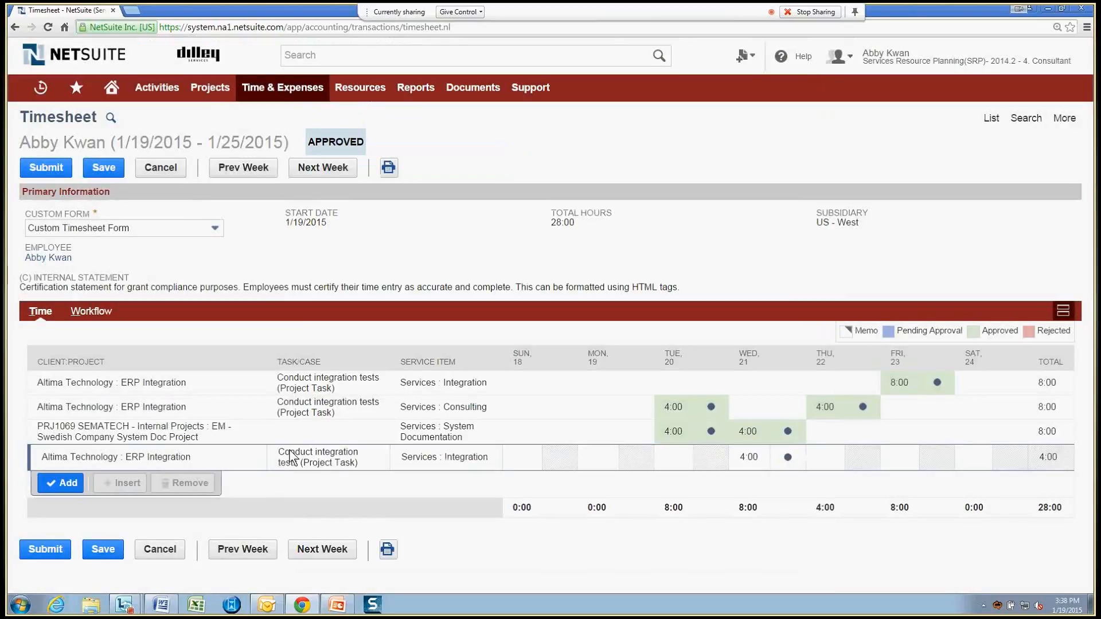
pyautogui.click(68, 483)
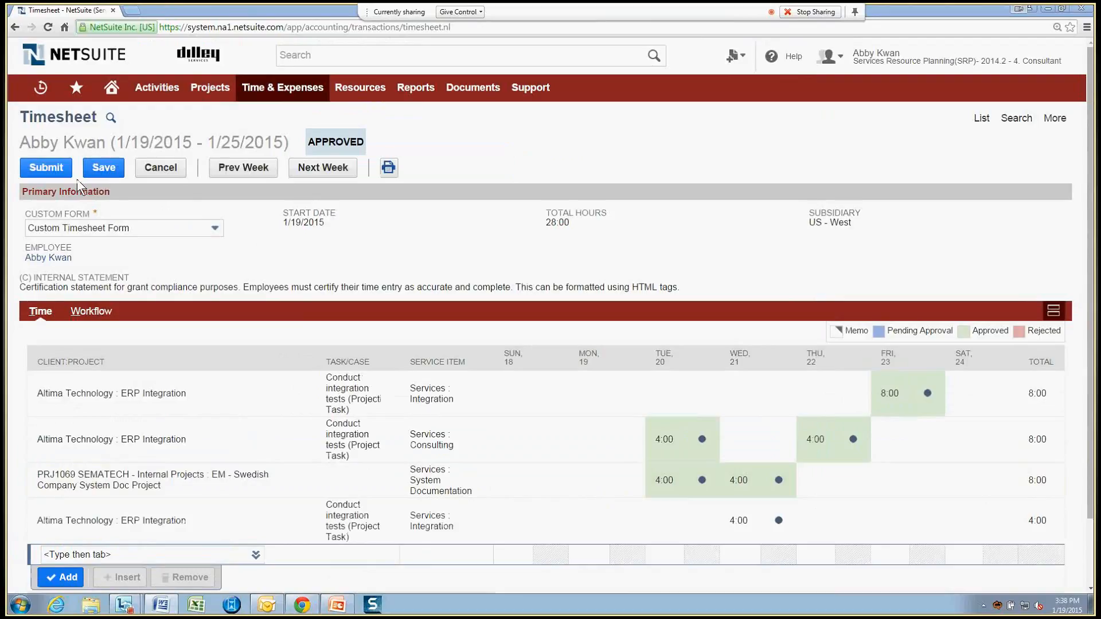
pyautogui.click(49, 170)
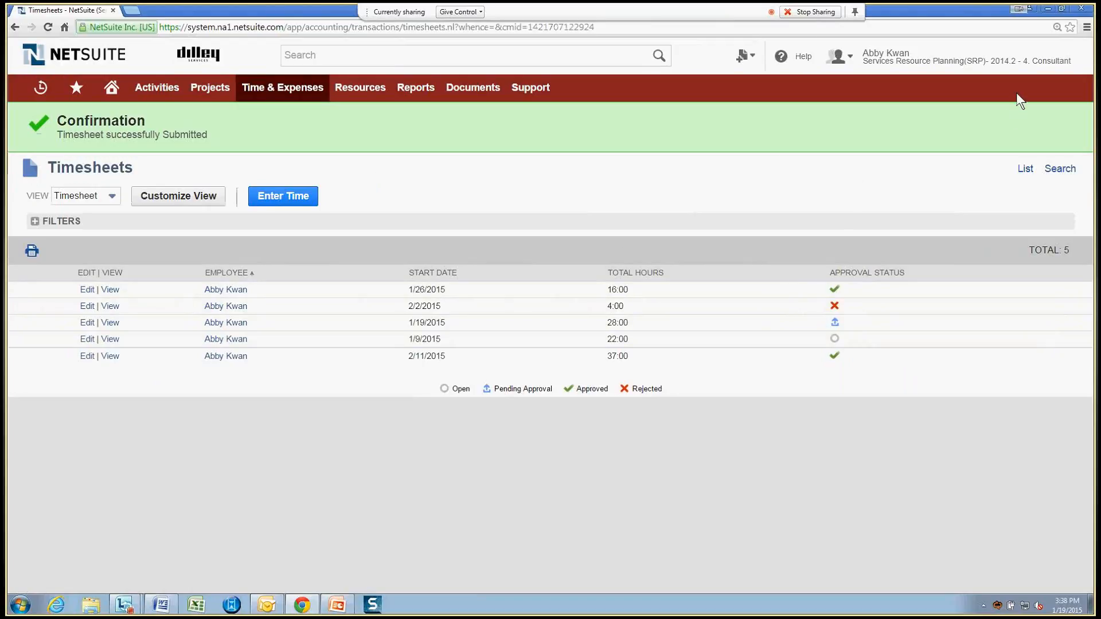
# - Switch to the Services Resource Planning(SRP)- 2014.2 - 3. Project Manager role and open the timesheets to approve
pyautogui.moveTo(1009, 66)
pyautogui.click(968, 221)
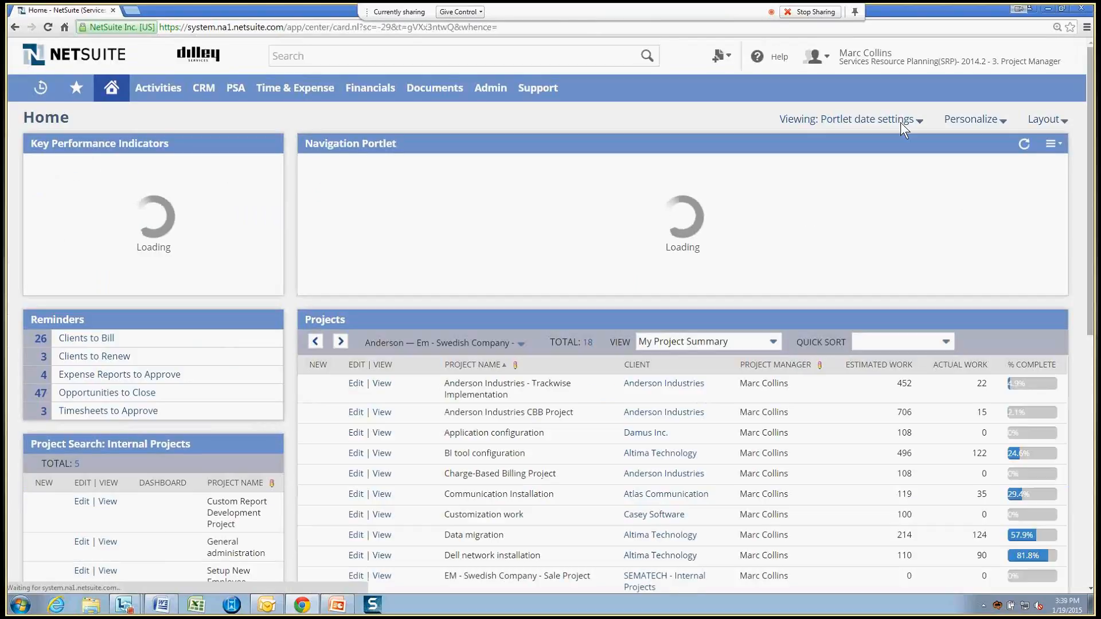
pyautogui.moveTo(885, 74)
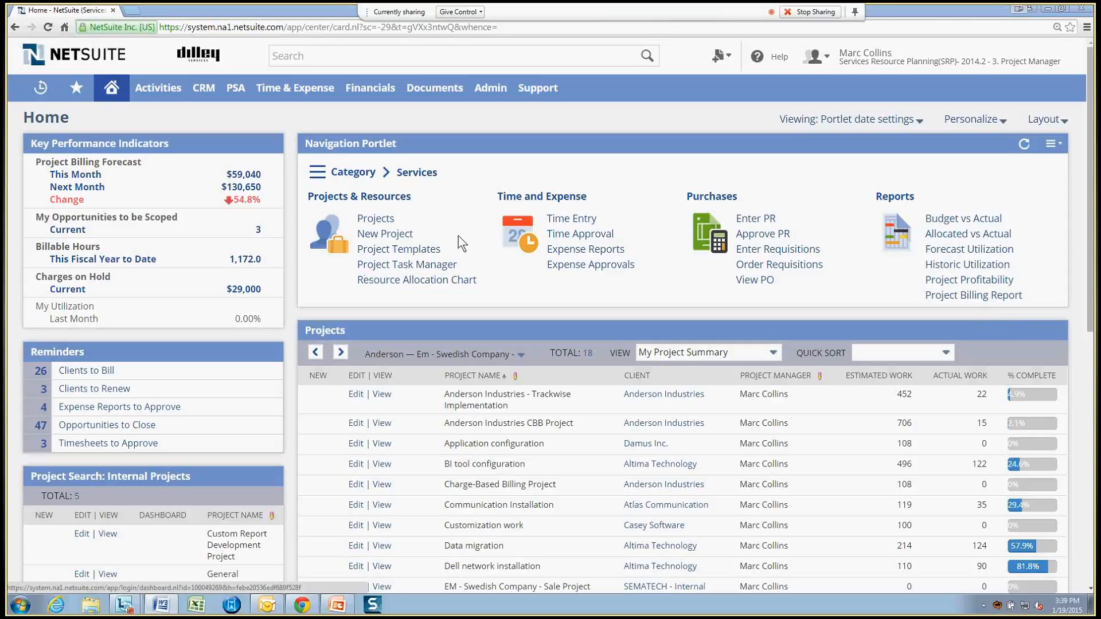
pyautogui.click(120, 447)
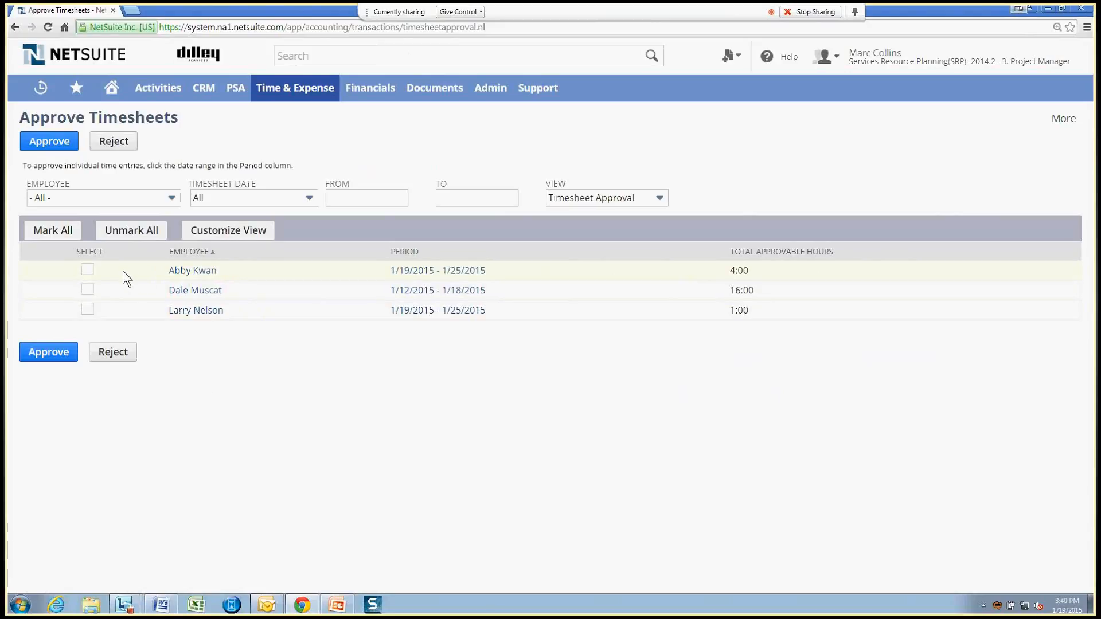
pyautogui.click(87, 269)
pyautogui.click(87, 289)
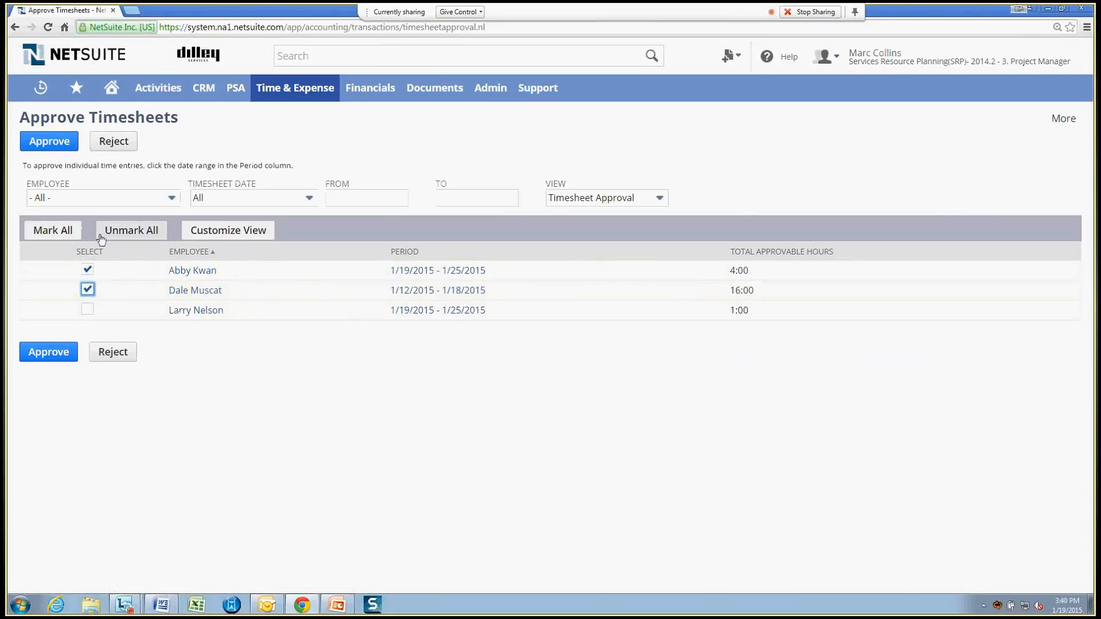
pyautogui.click(87, 289)
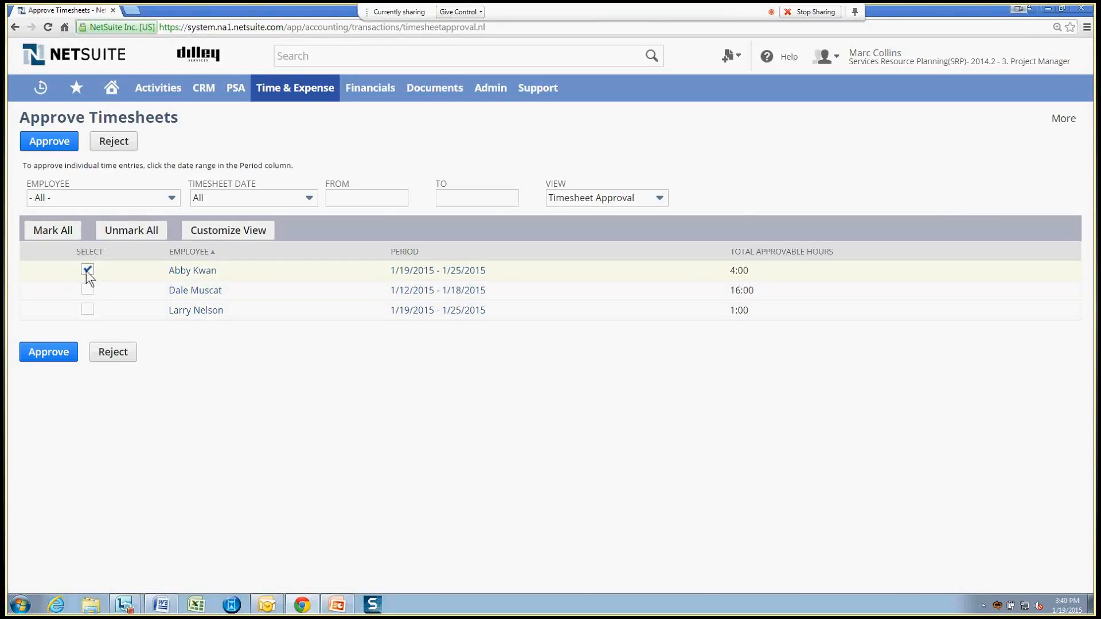
# - Open the consultant's 1/19/2015 - 1/25/2015 timesheet and approve its Altima Technology : ERP Integration time entry
pyautogui.click(399, 272)
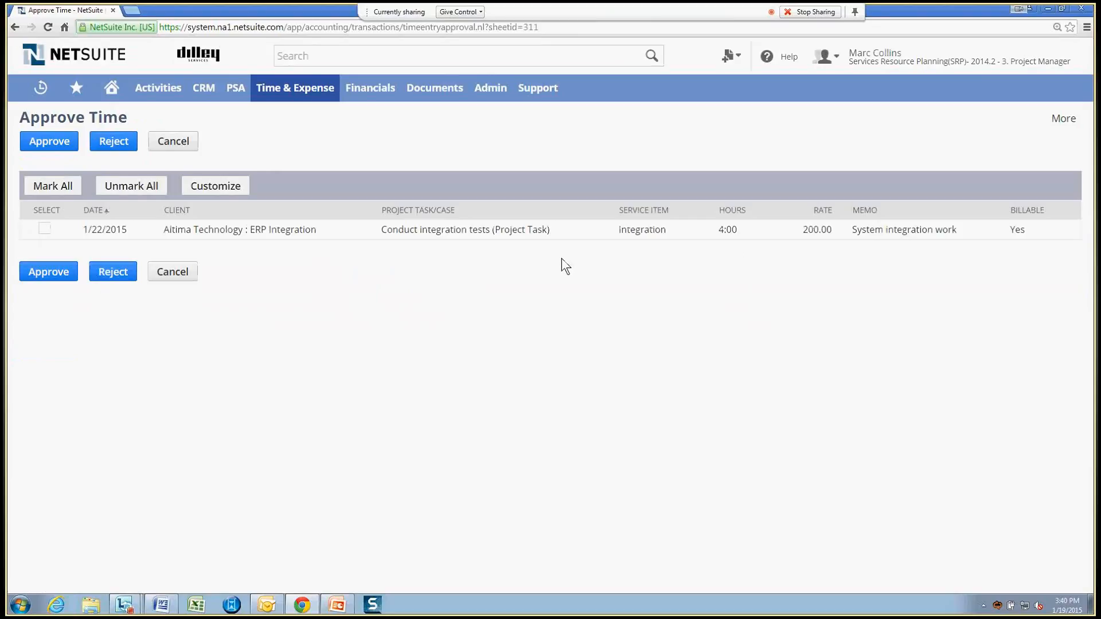
pyautogui.click(45, 228)
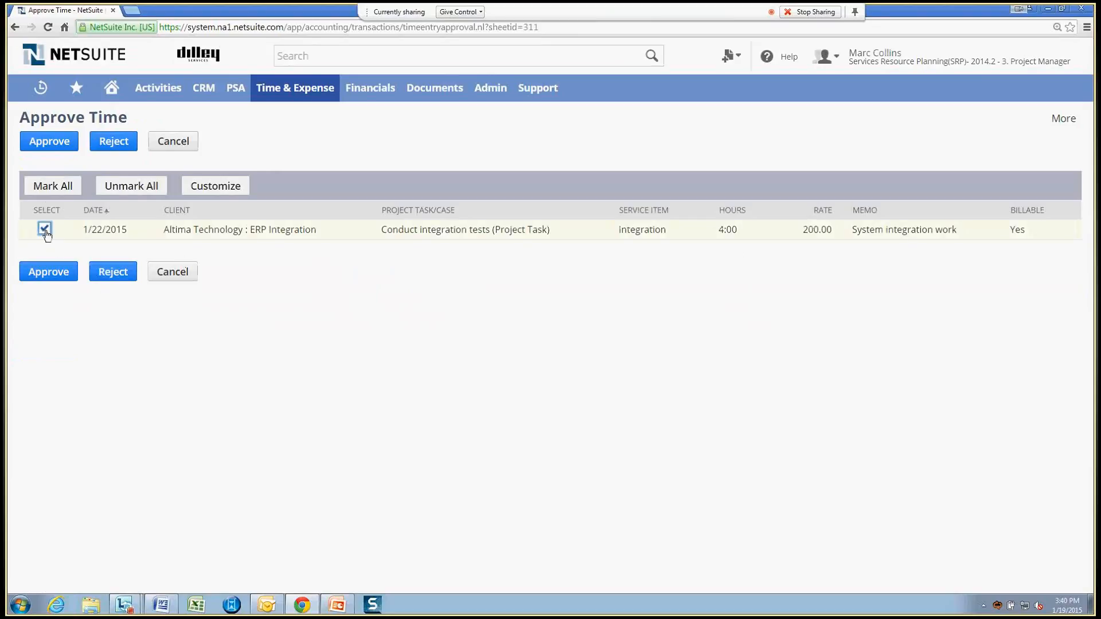
pyautogui.click(50, 142)
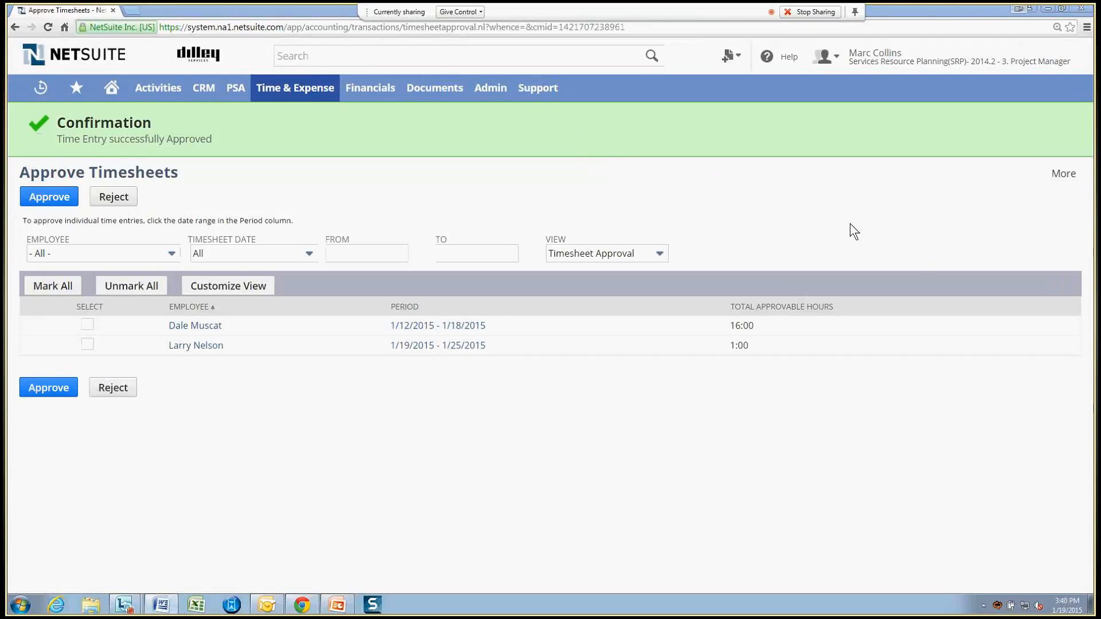
# - Switch to the Services Resource Planning(SRP)- 2014.2 - 5. Controller role and open the Post Time page
pyautogui.moveTo(916, 67)
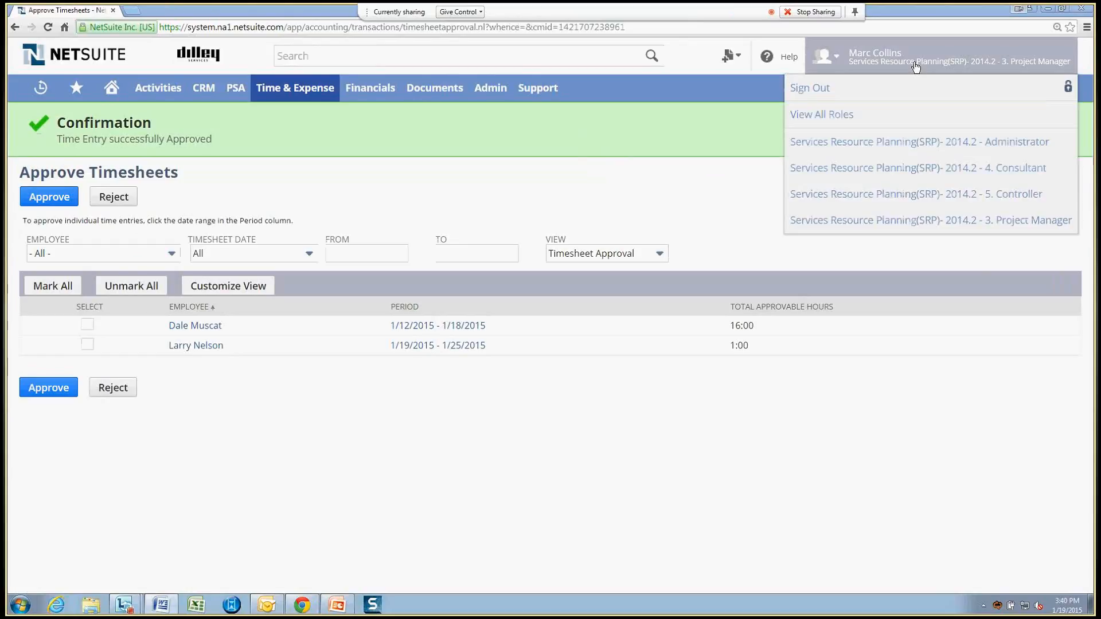
pyautogui.click(904, 200)
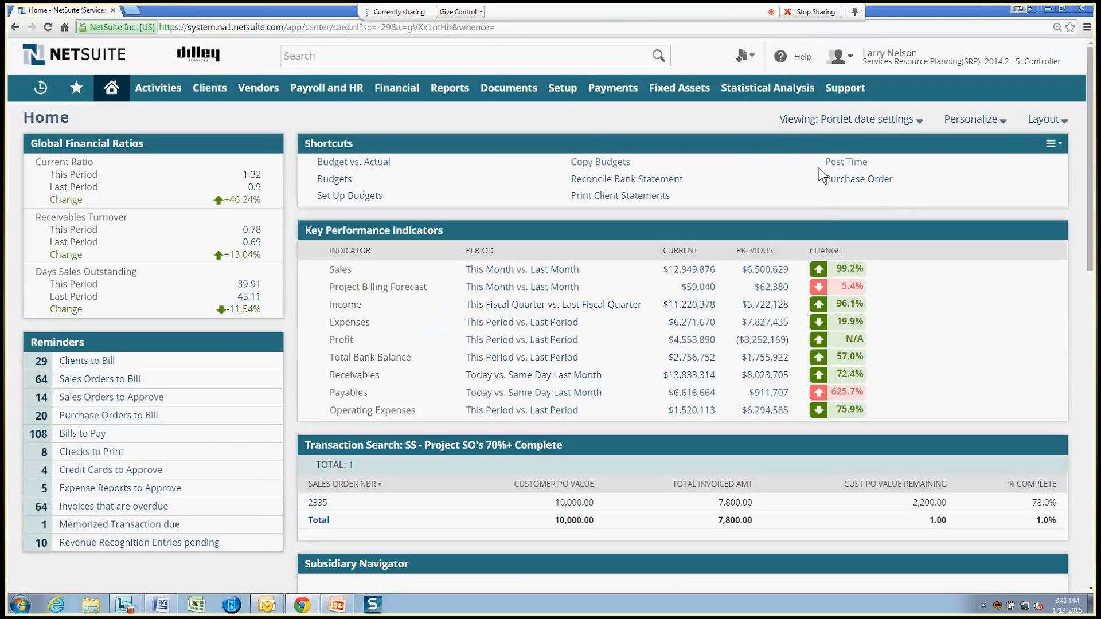
pyautogui.click(839, 166)
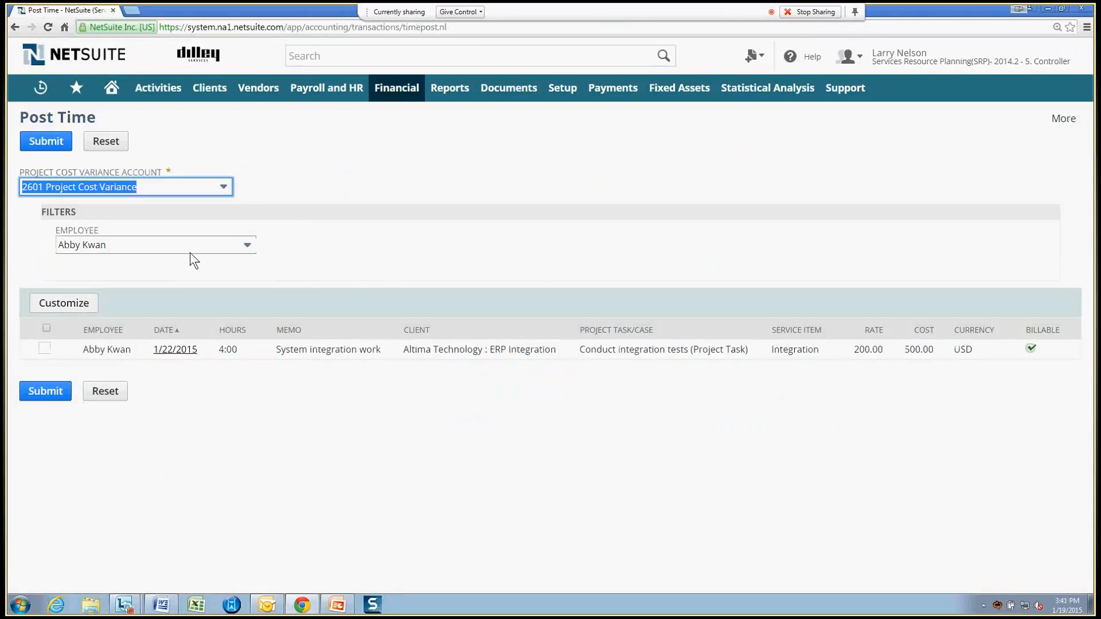
# - Show the postable time entries of all employees, mark every entry for posting, and clear the marks again
pyautogui.click(223, 244)
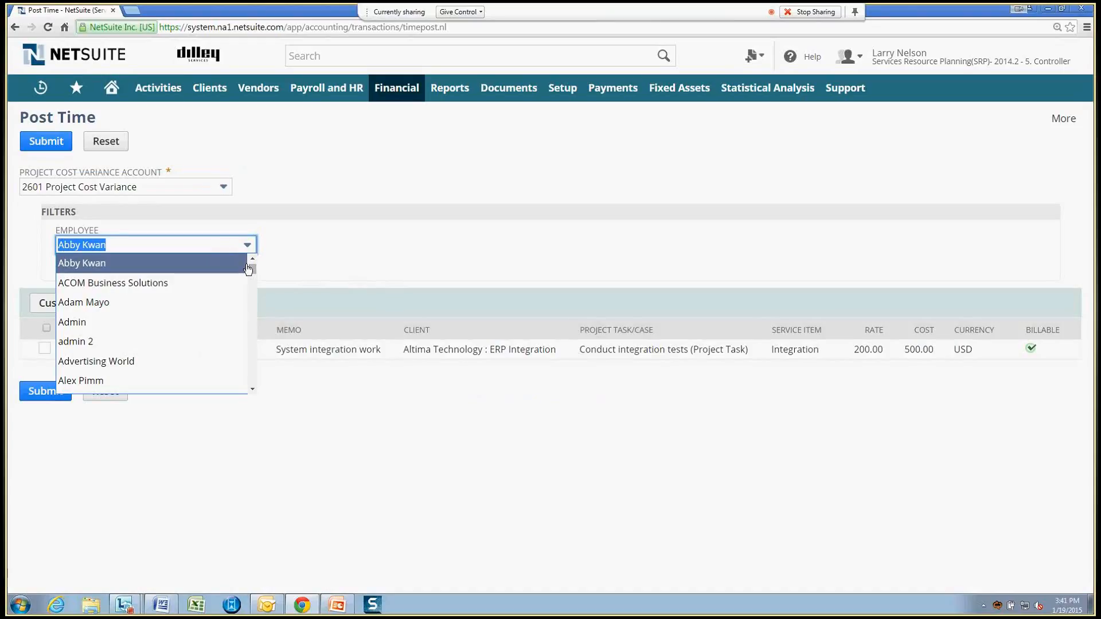
pyautogui.scroll(3, 248, 270)
pyautogui.click(210, 264)
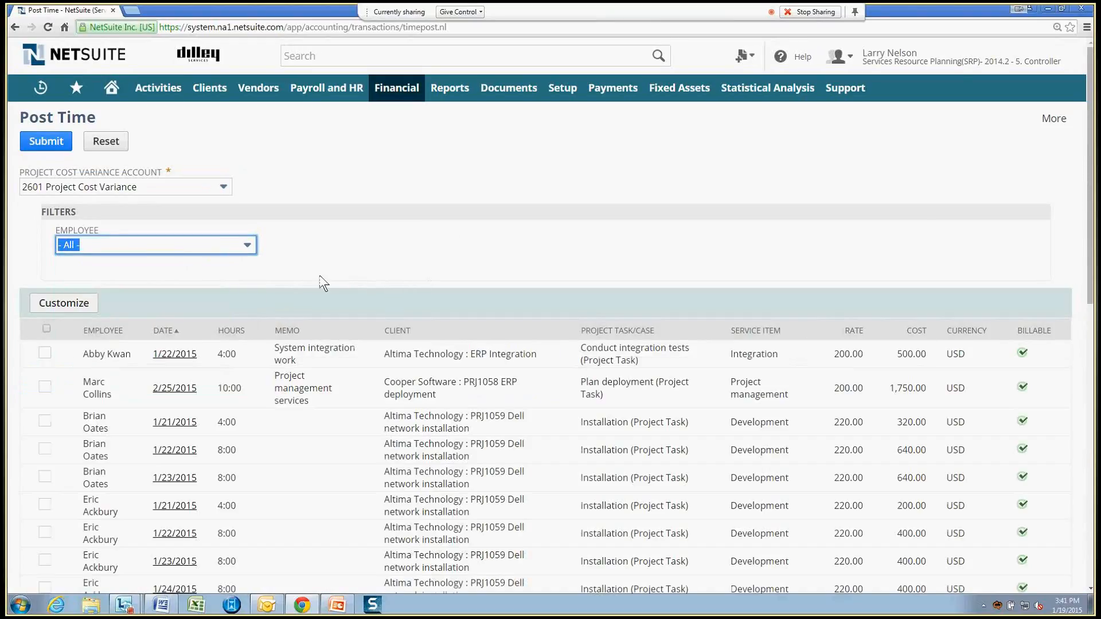
pyautogui.click(46, 328)
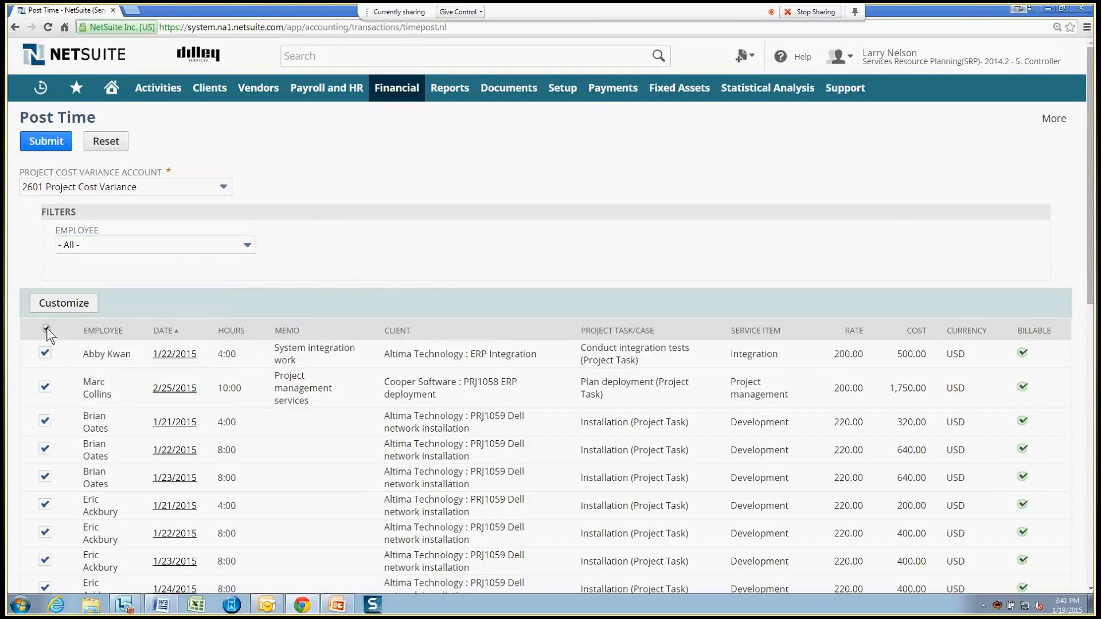
pyautogui.click(47, 328)
# - Filter the time entries to the consultant, discarding unsaved changes, and post the 1/22/2015 "System integration work" entry for Altima Technology : ERP Integration
pyautogui.click(133, 246)
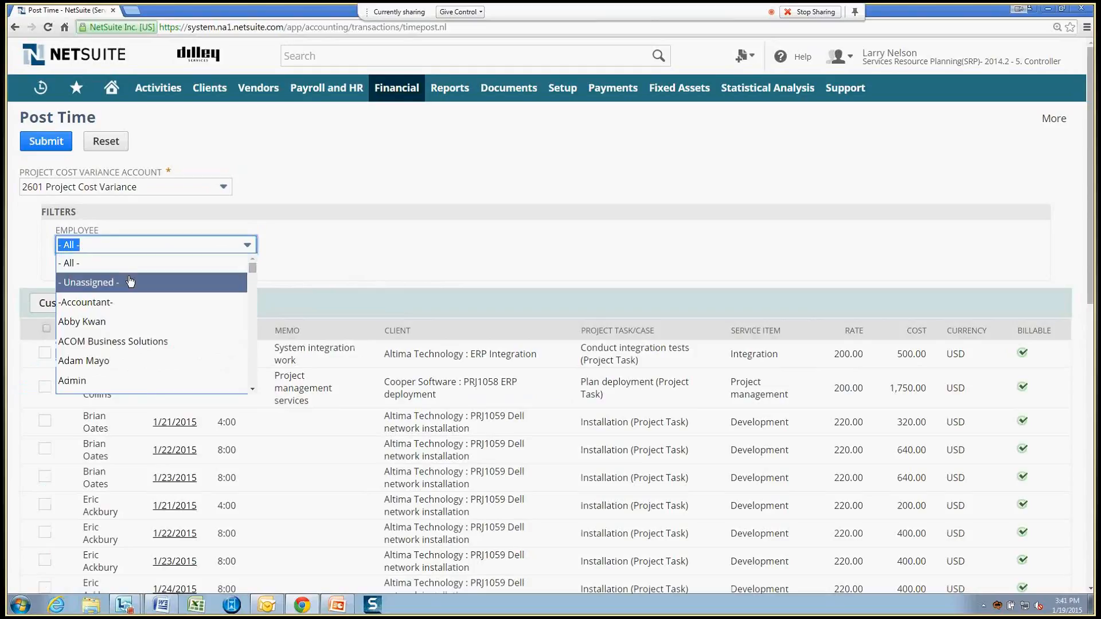
pyautogui.click(109, 322)
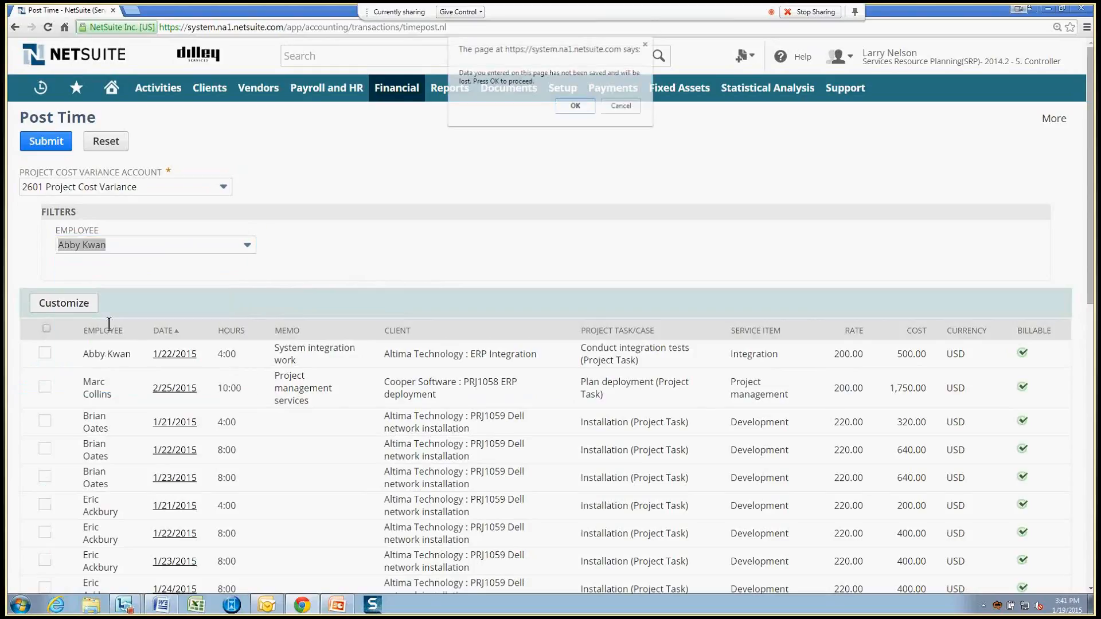
pyautogui.click(576, 105)
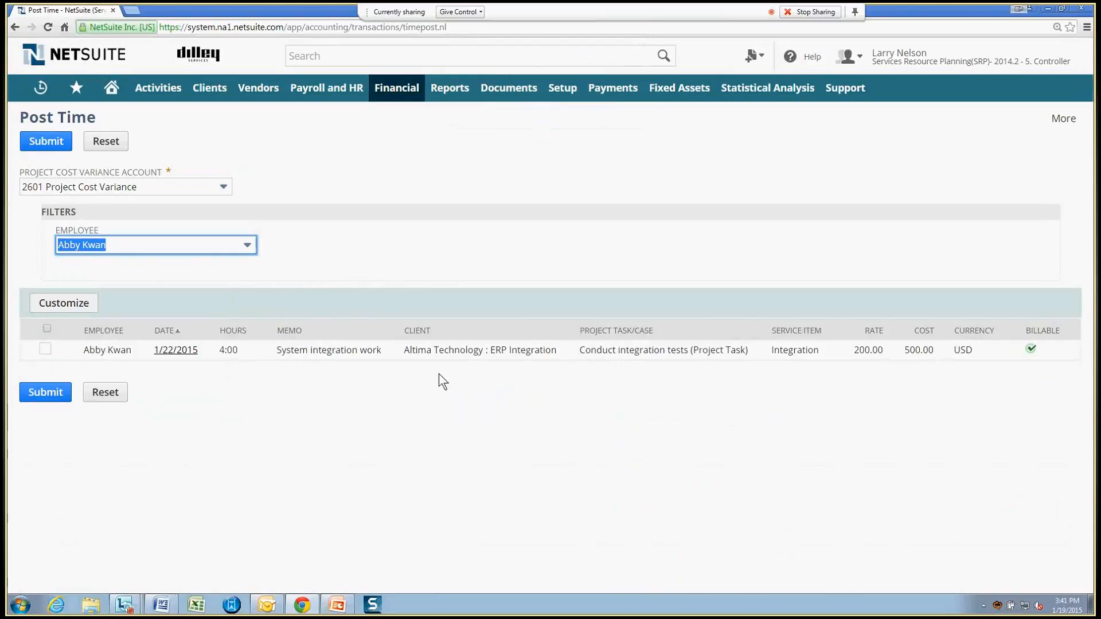
pyautogui.click(44, 349)
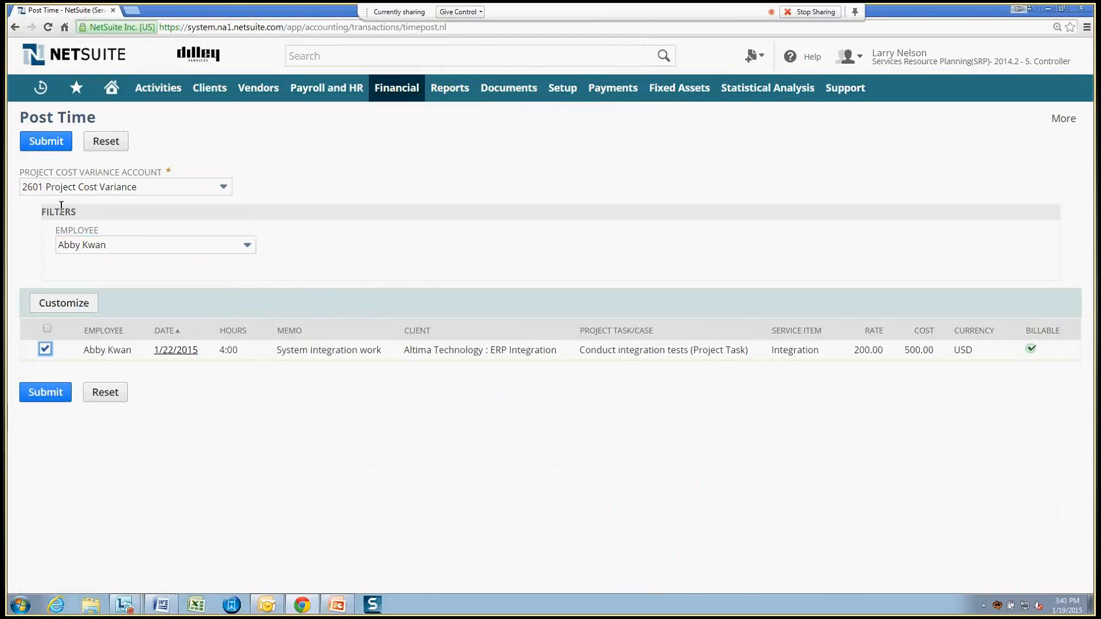
pyautogui.click(46, 142)
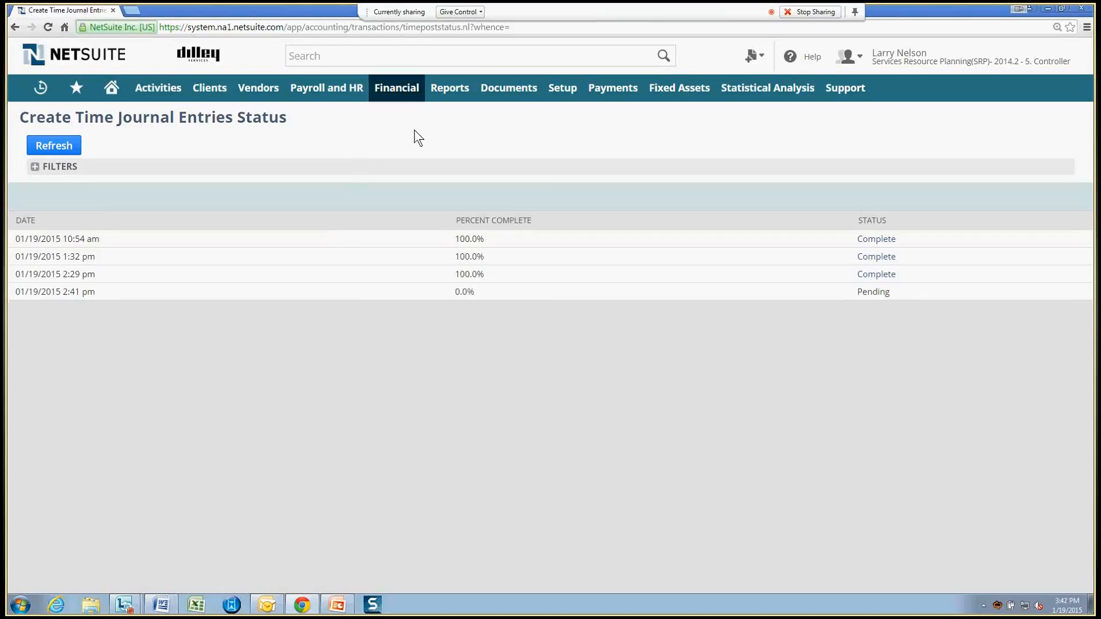
# - Reopen the recently viewed ERP Integration project and display the cost transactions related to it
pyautogui.moveTo(949, 67)
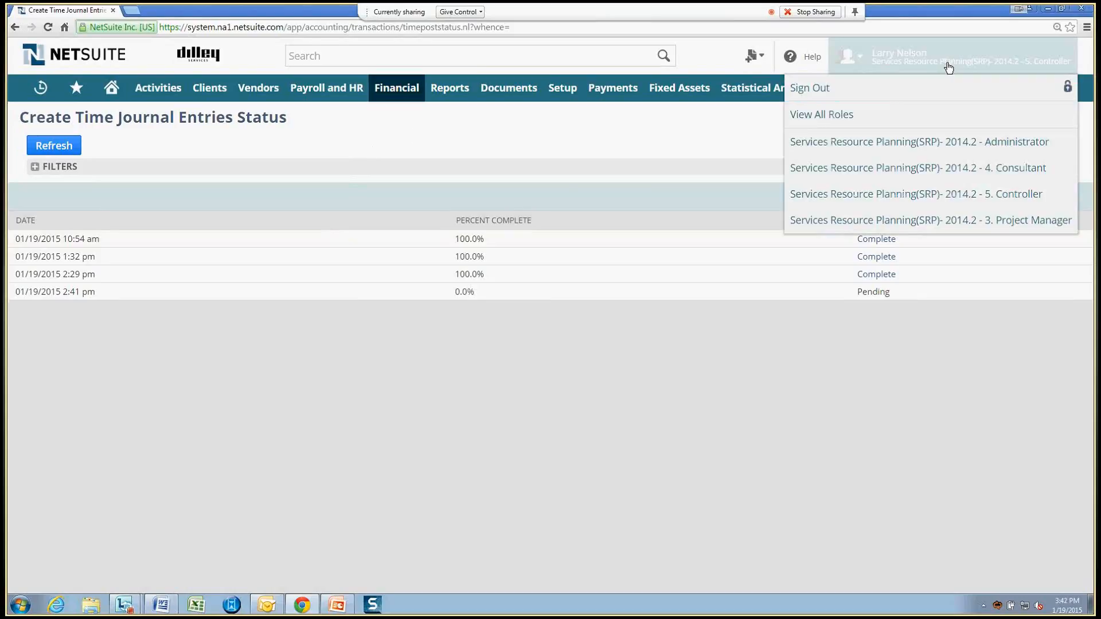
pyautogui.moveTo(40, 92)
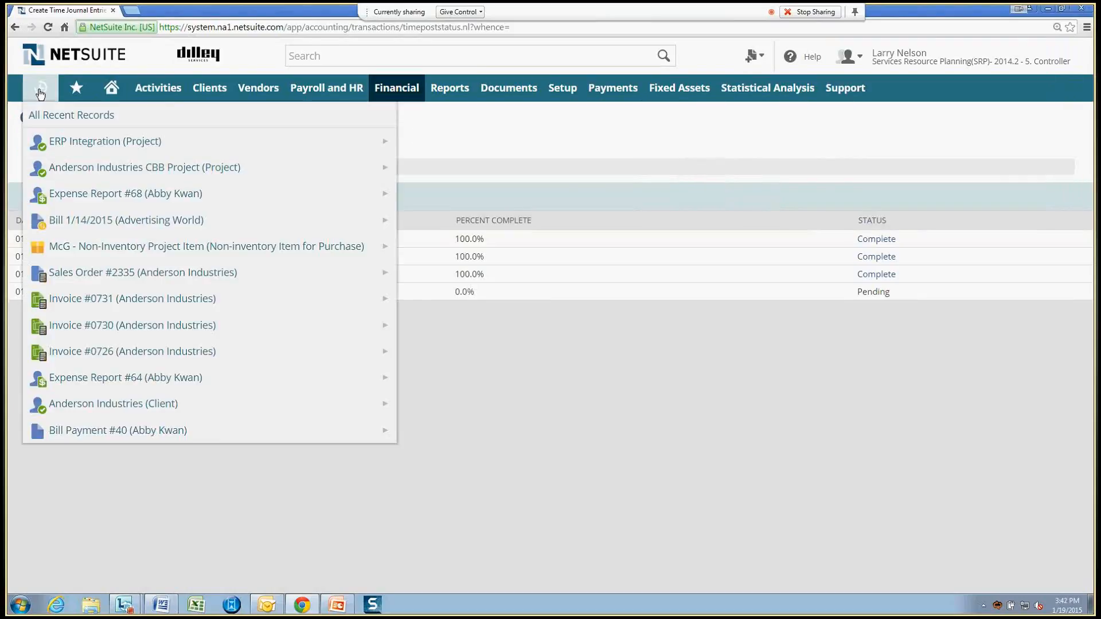
pyautogui.click(75, 146)
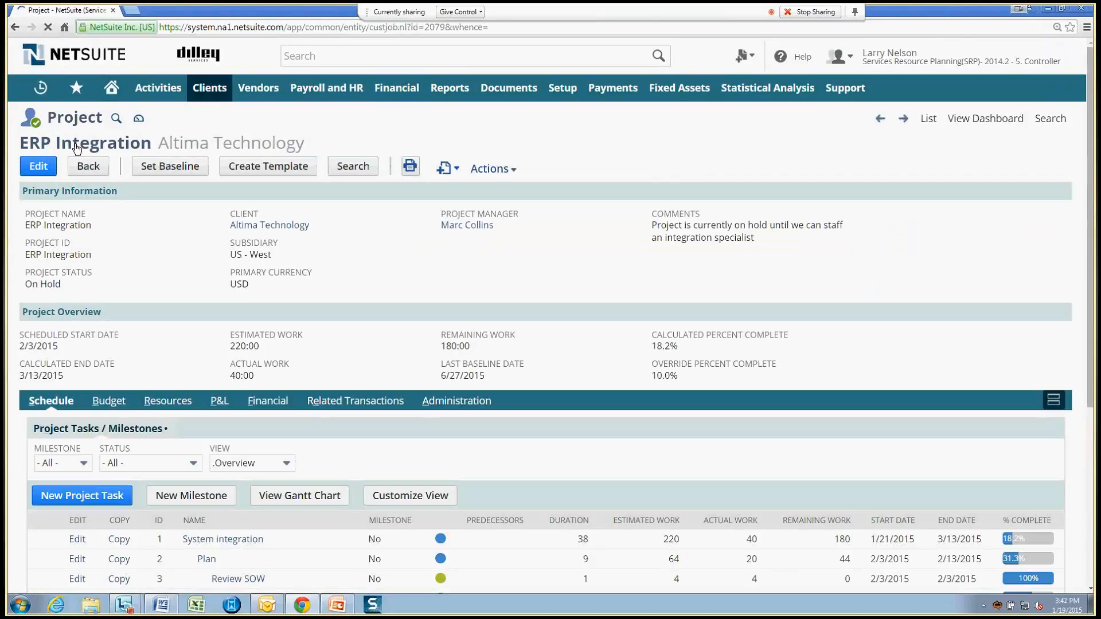
pyautogui.scroll(-1, 331, 339)
pyautogui.scroll(-1, 332, 343)
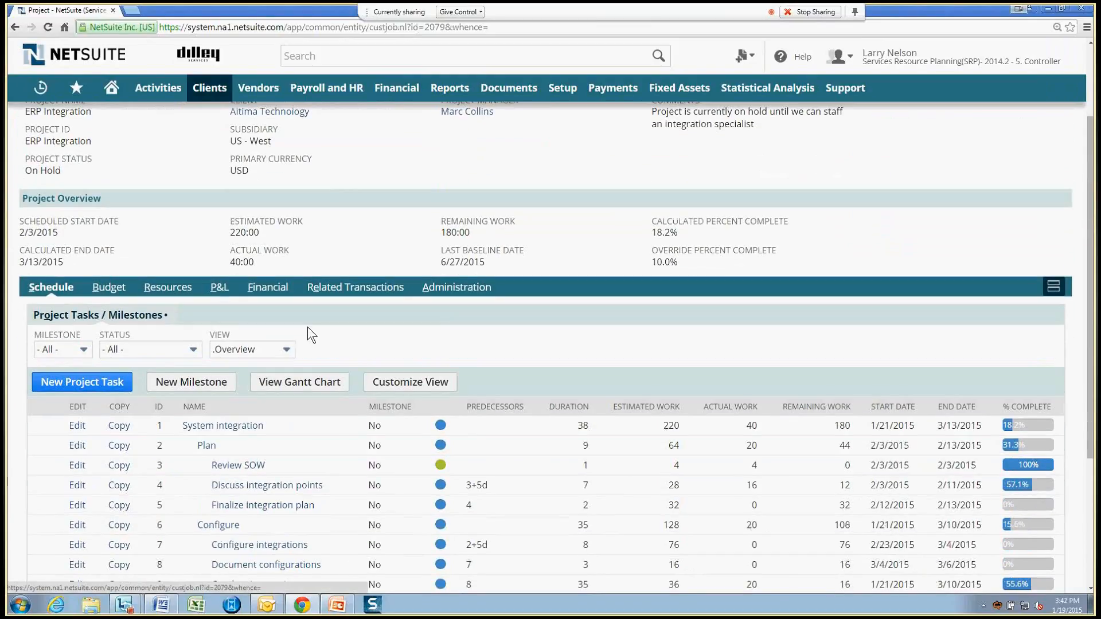
pyautogui.click(365, 288)
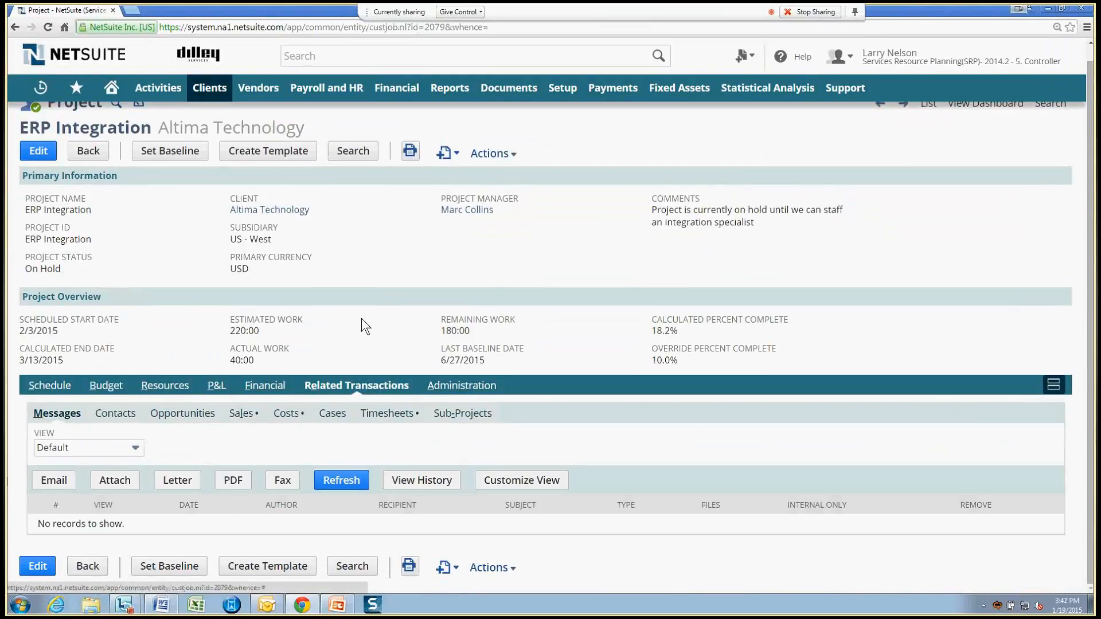
pyautogui.click(331, 415)
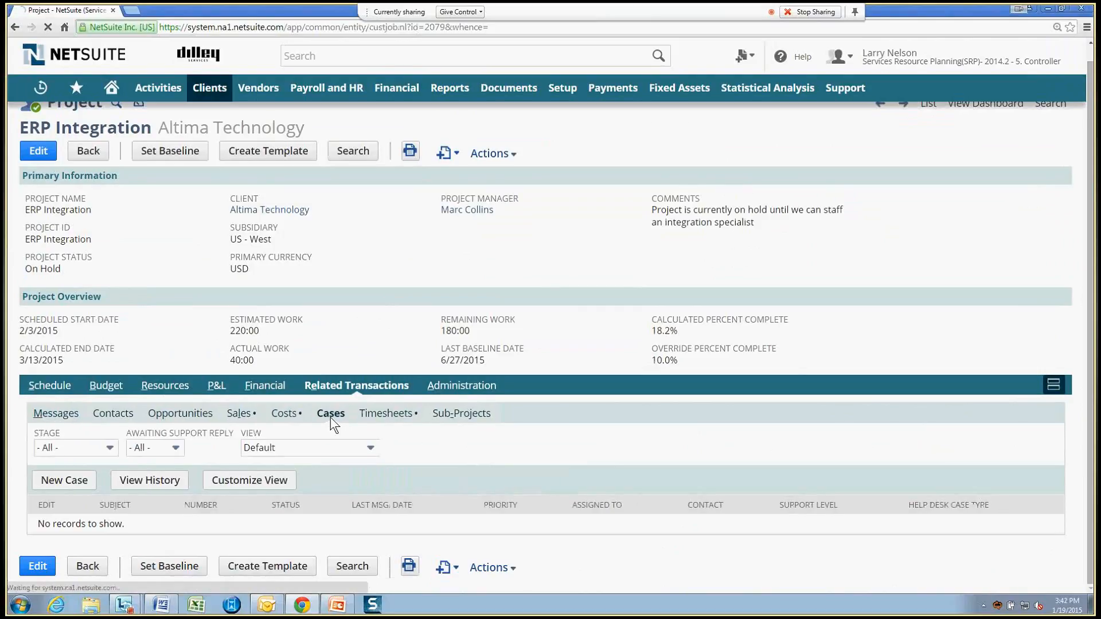
pyautogui.click(283, 416)
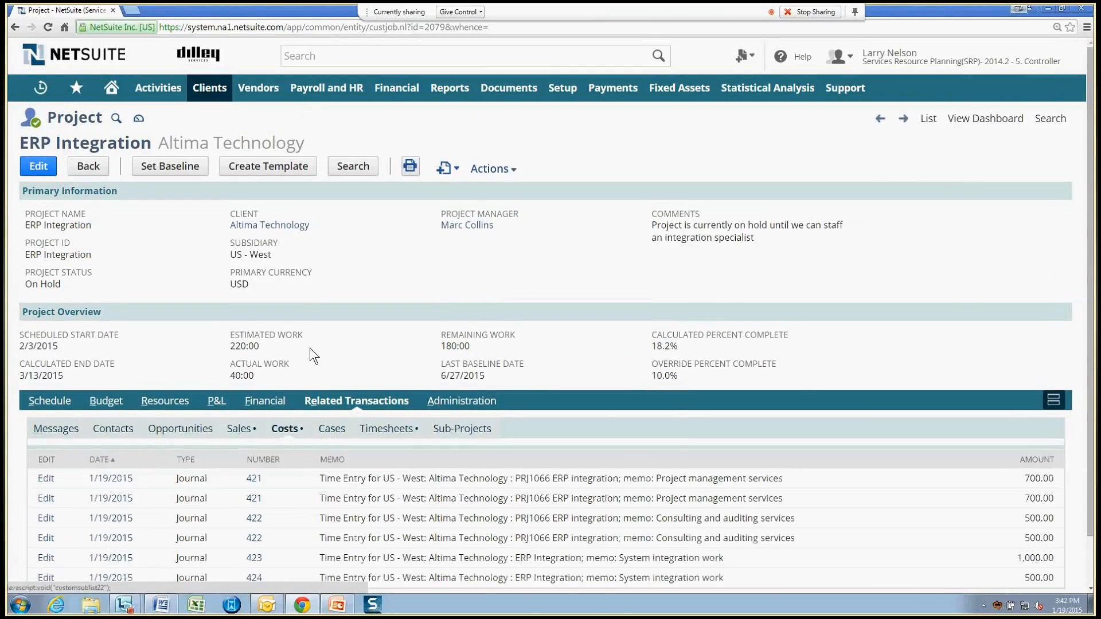